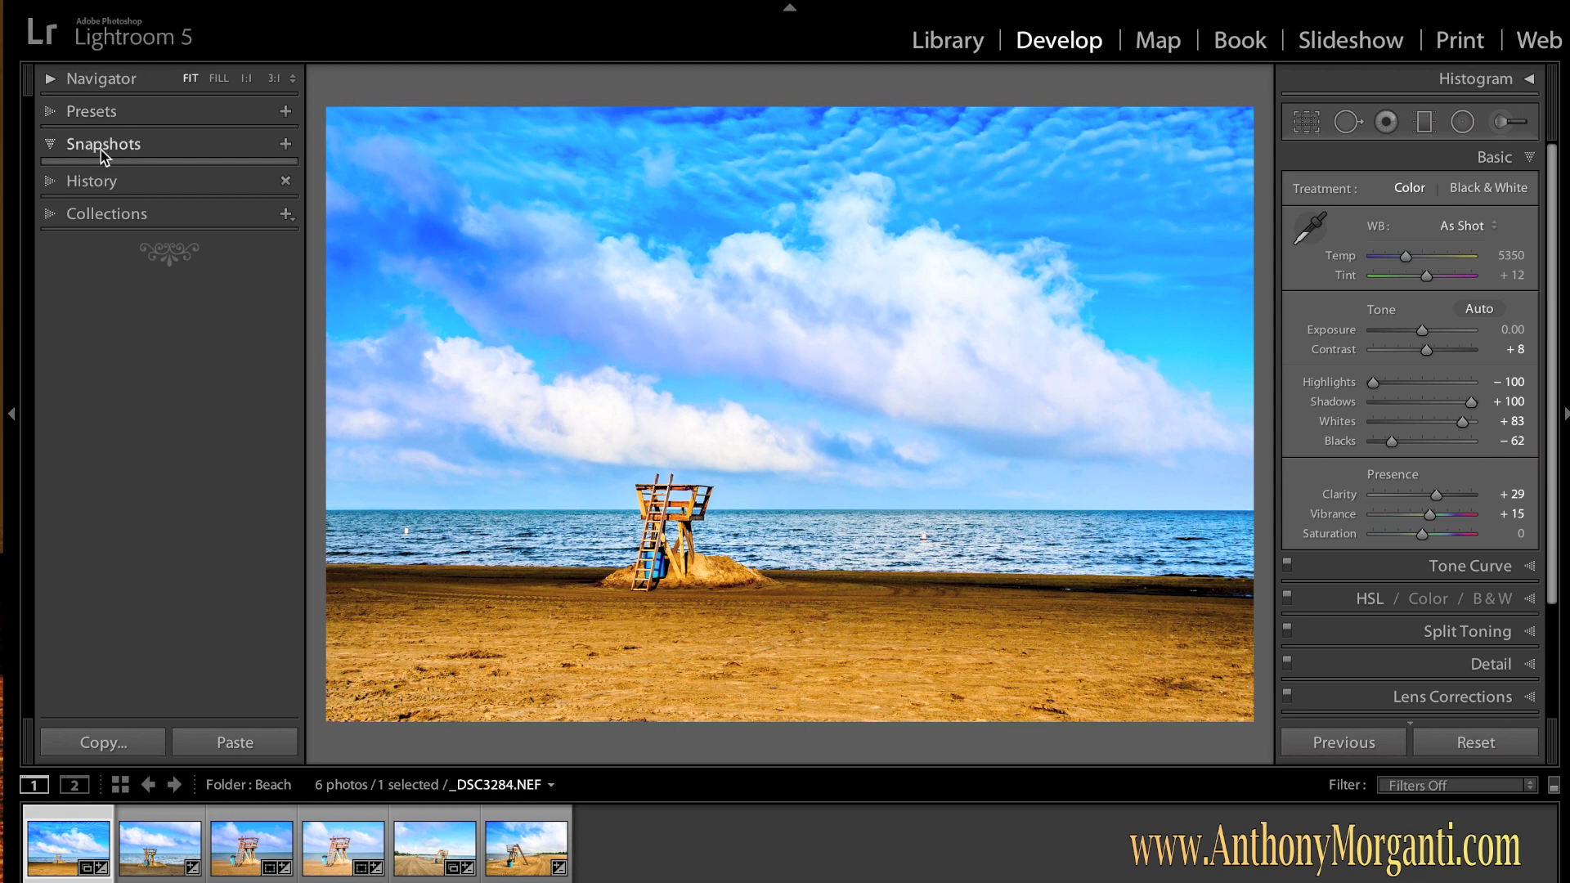
Save the current colour look as a snapshot named 'Color'
left_click(285, 144)
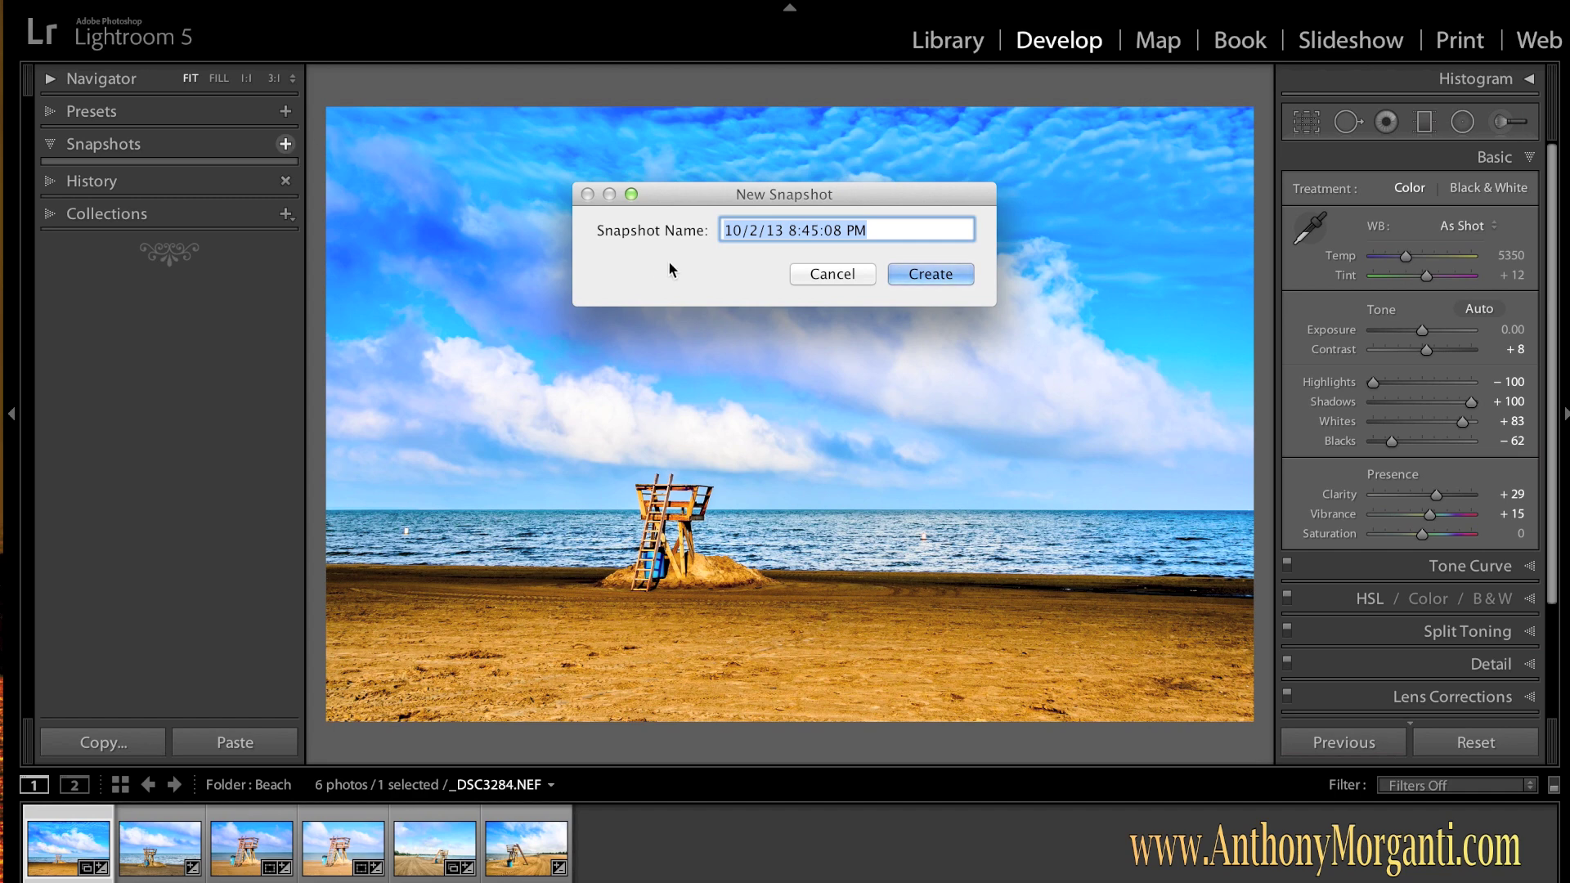
type("Co")
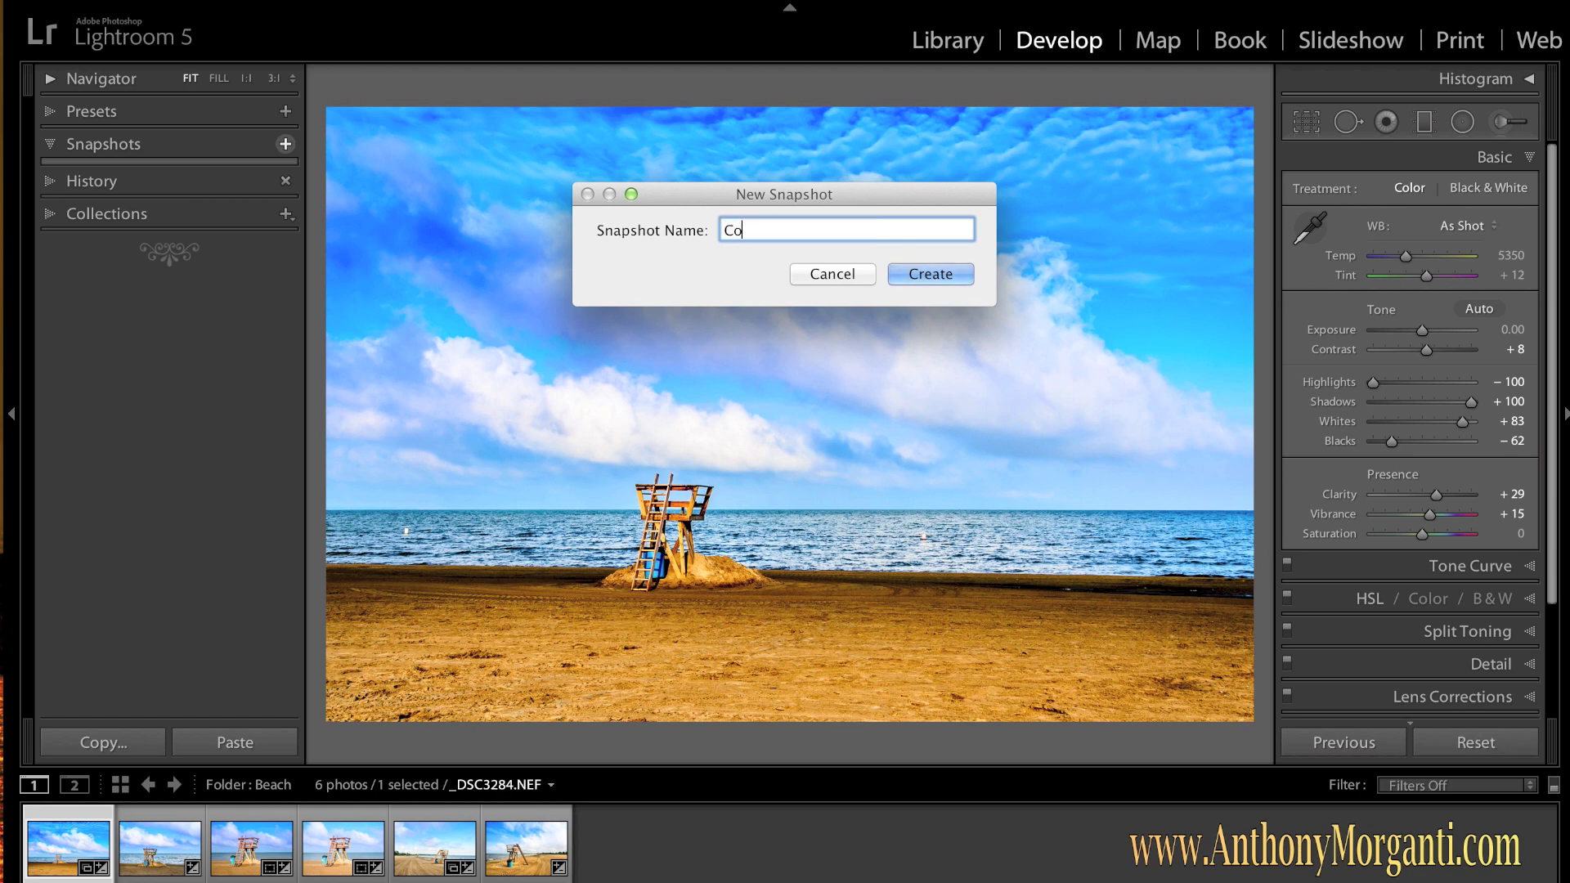
type("lor")
key("Return")
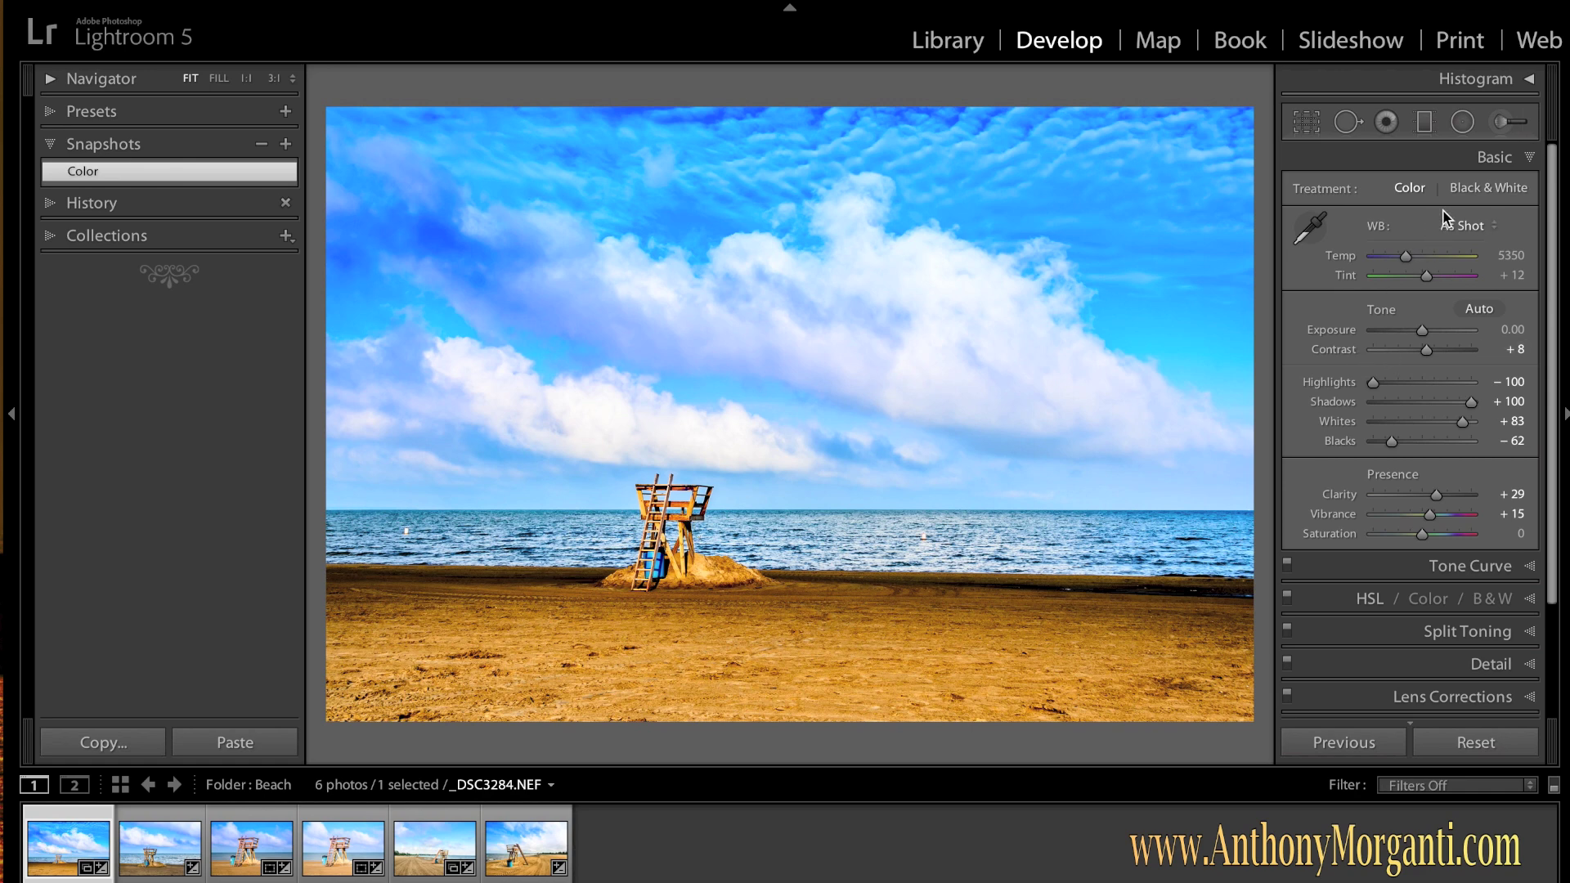
Convert the photo to black and white and lower the graduated filter's exposure to darken the sky
left_click(1486, 191)
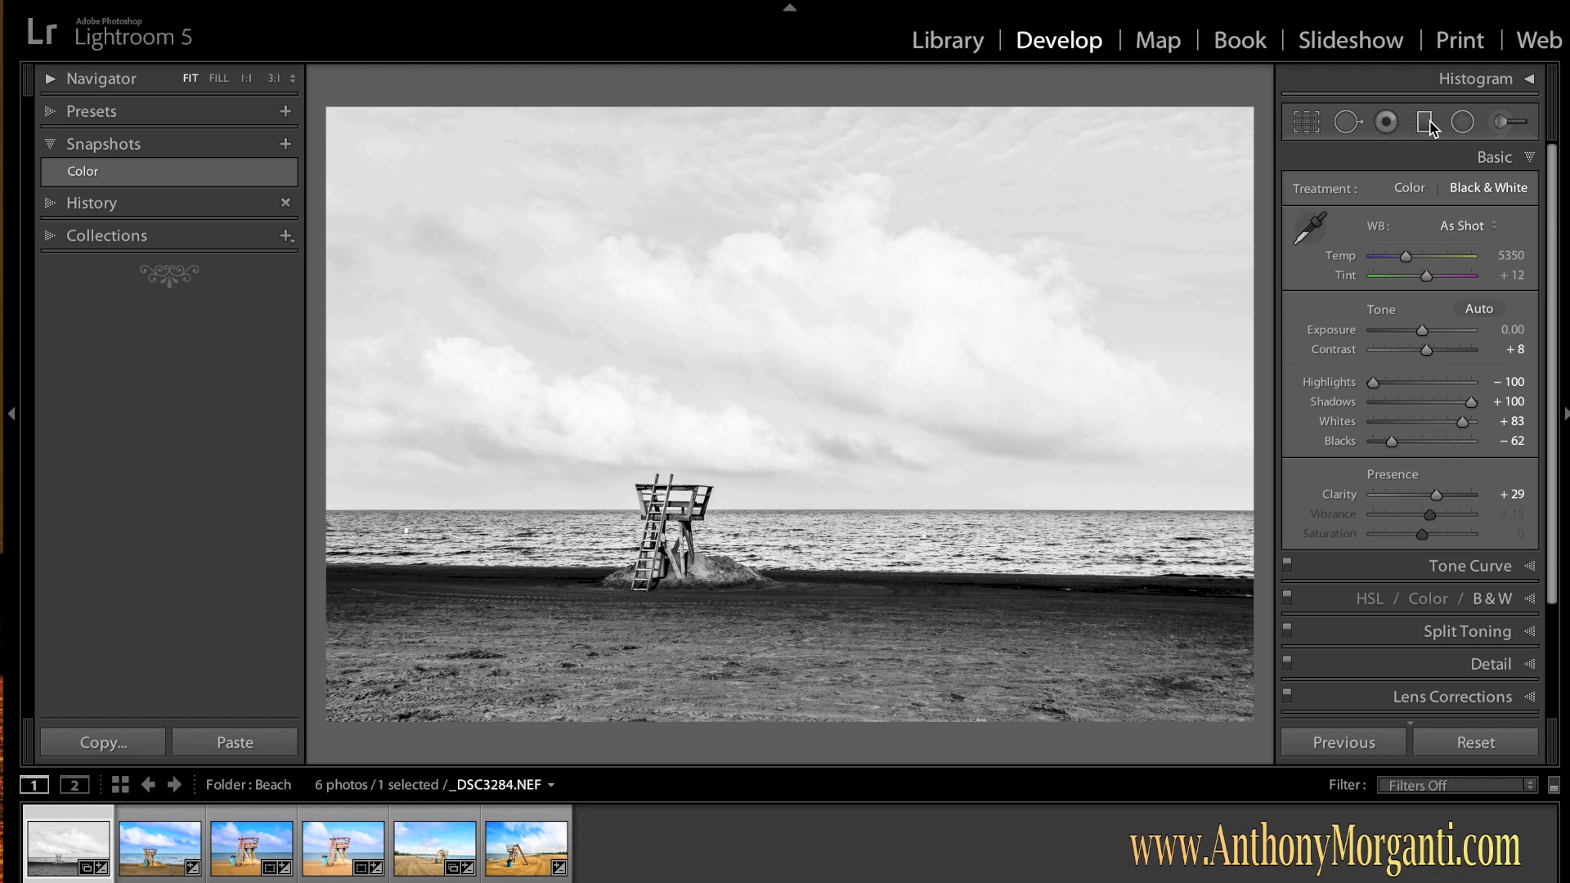
left_click(1421, 127)
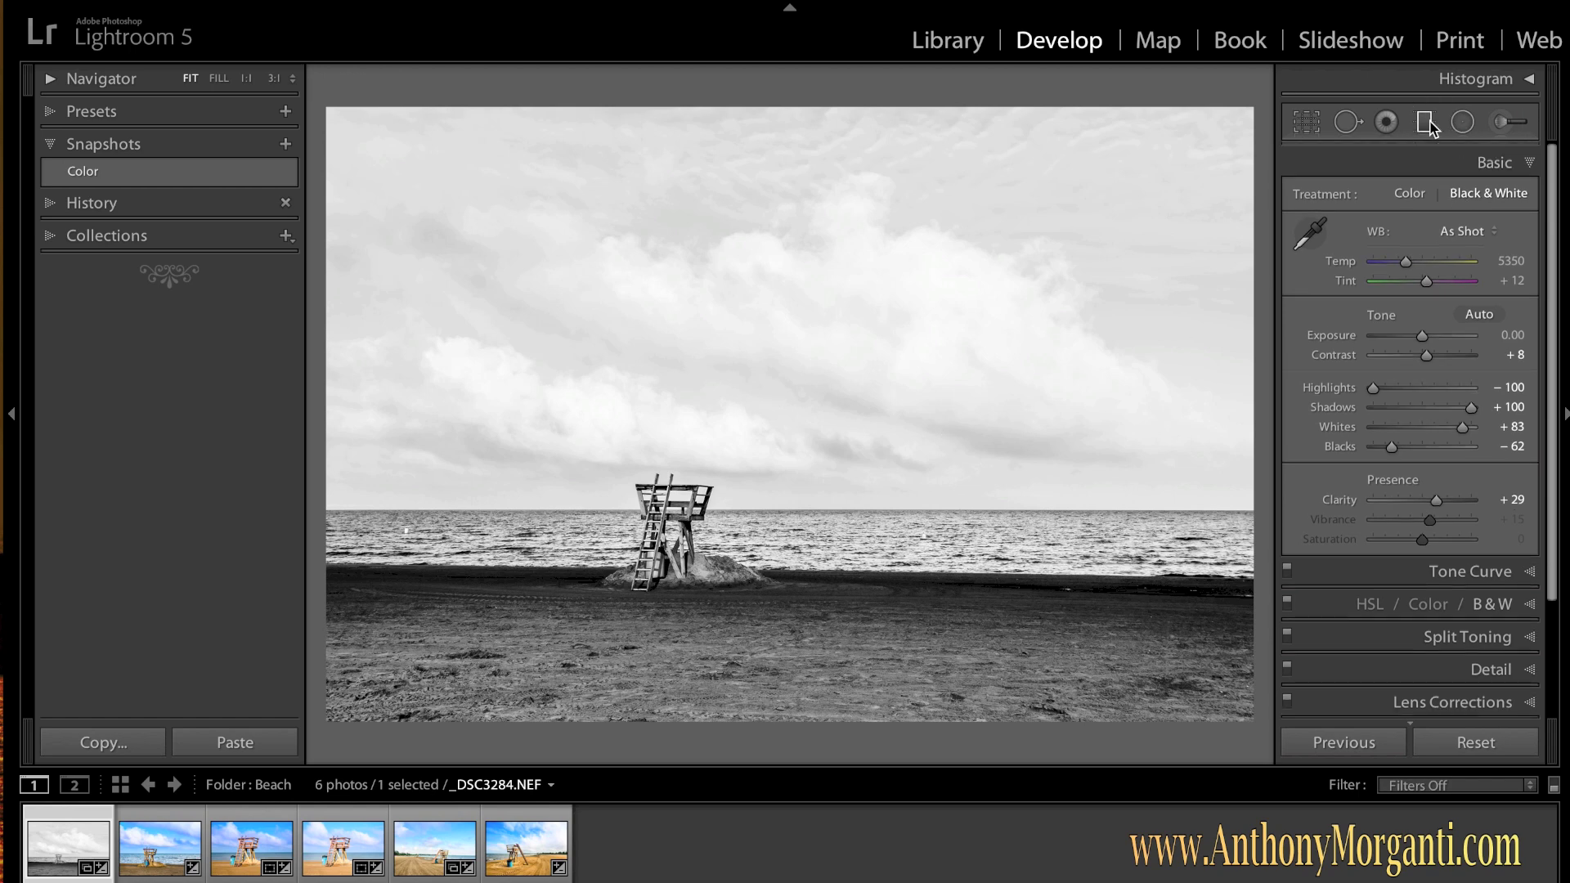
left_click(785, 391)
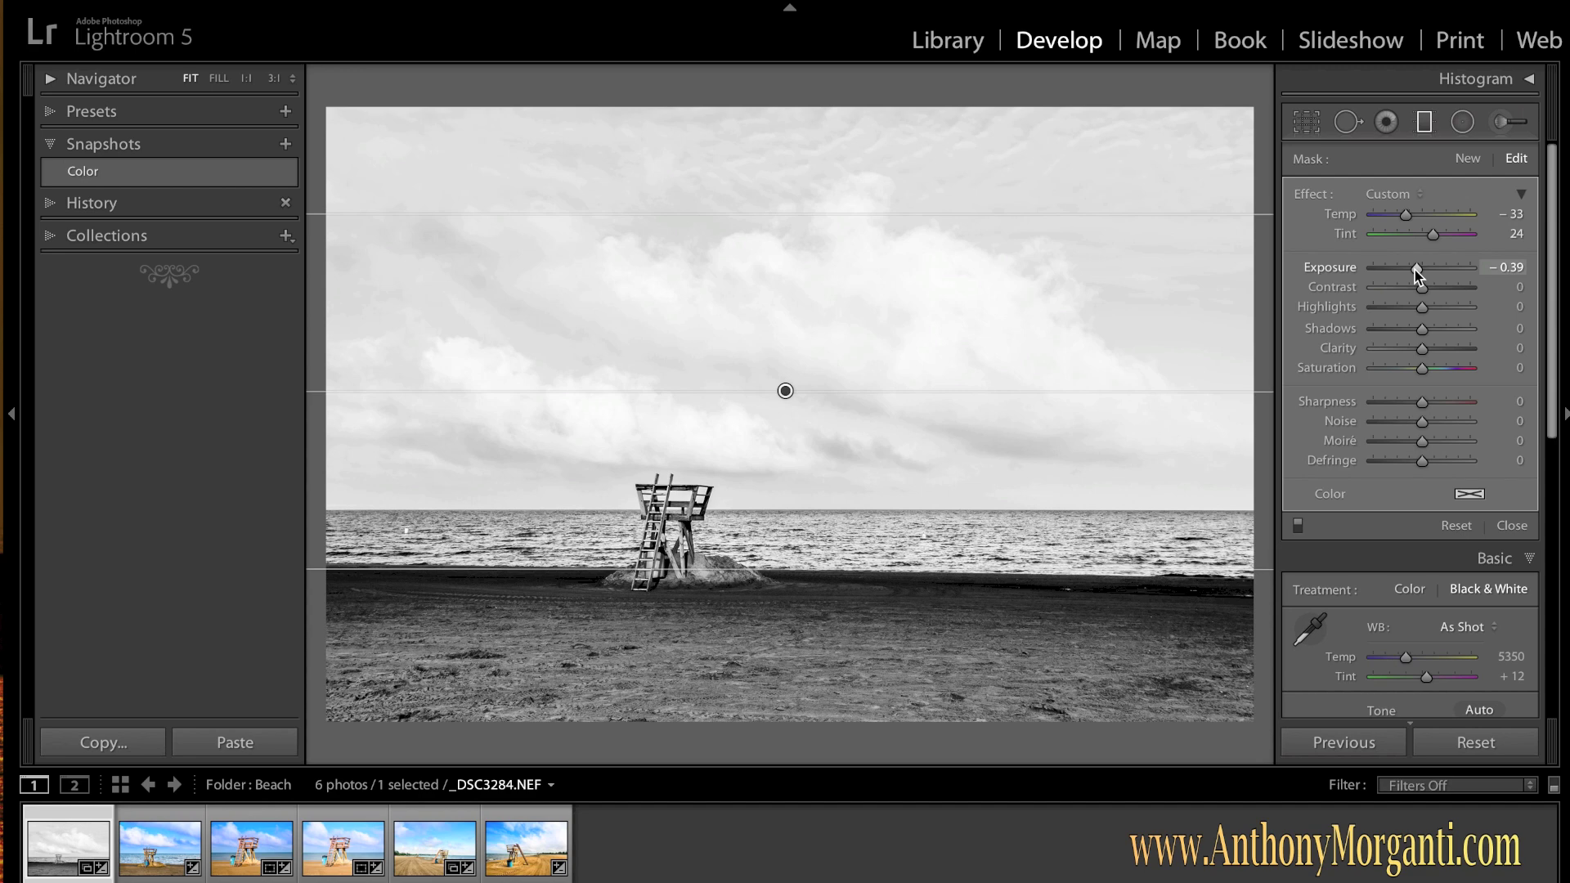
left_click_drag(1417, 272, 1411, 272)
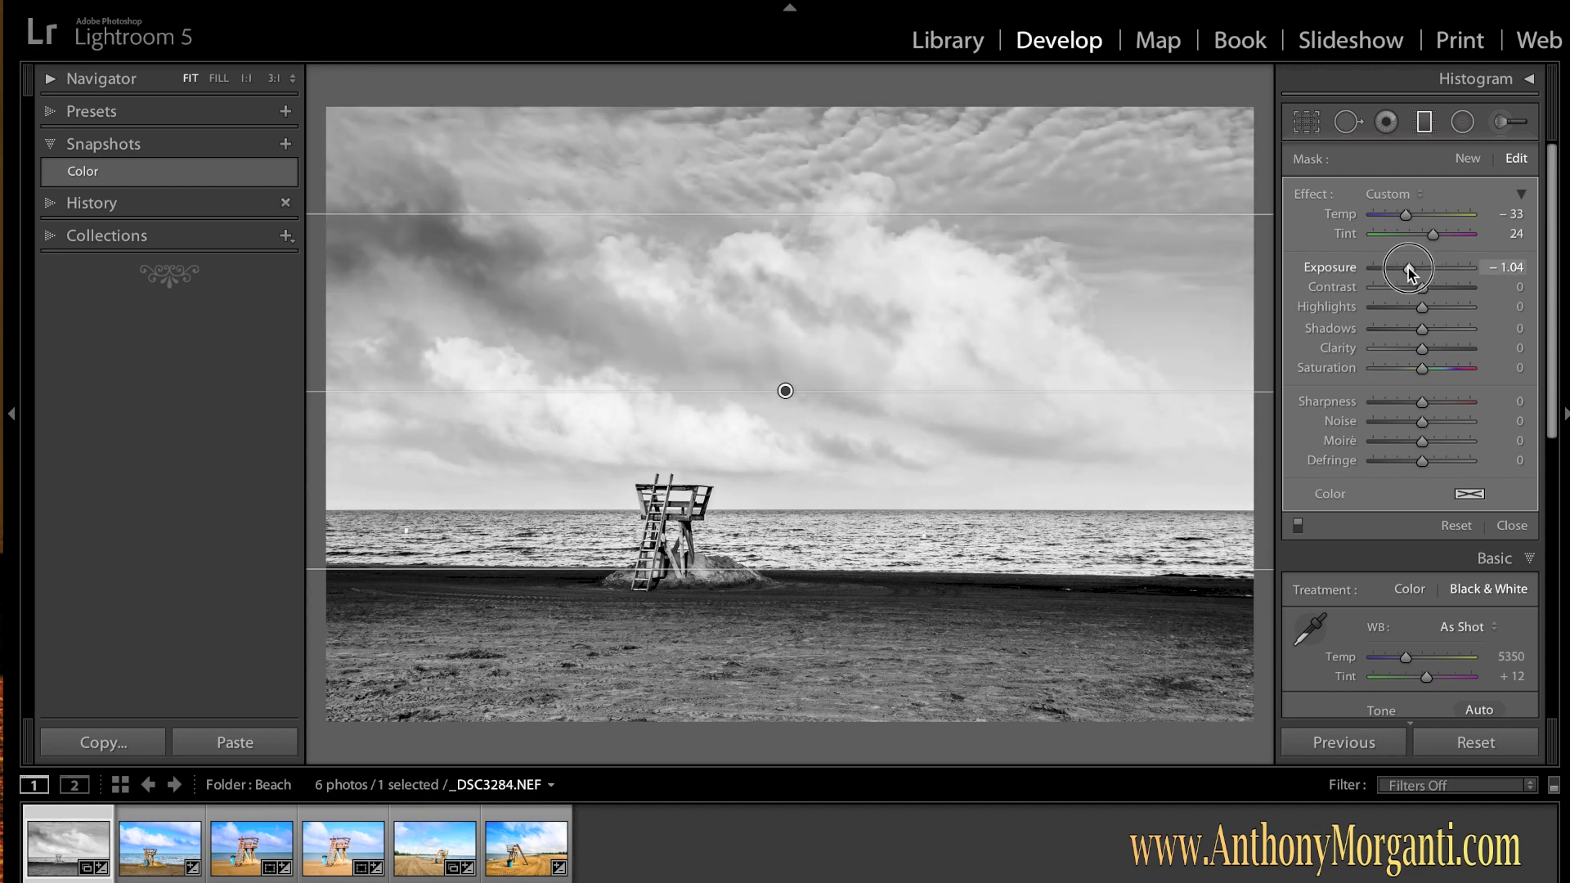
left_click(1424, 122)
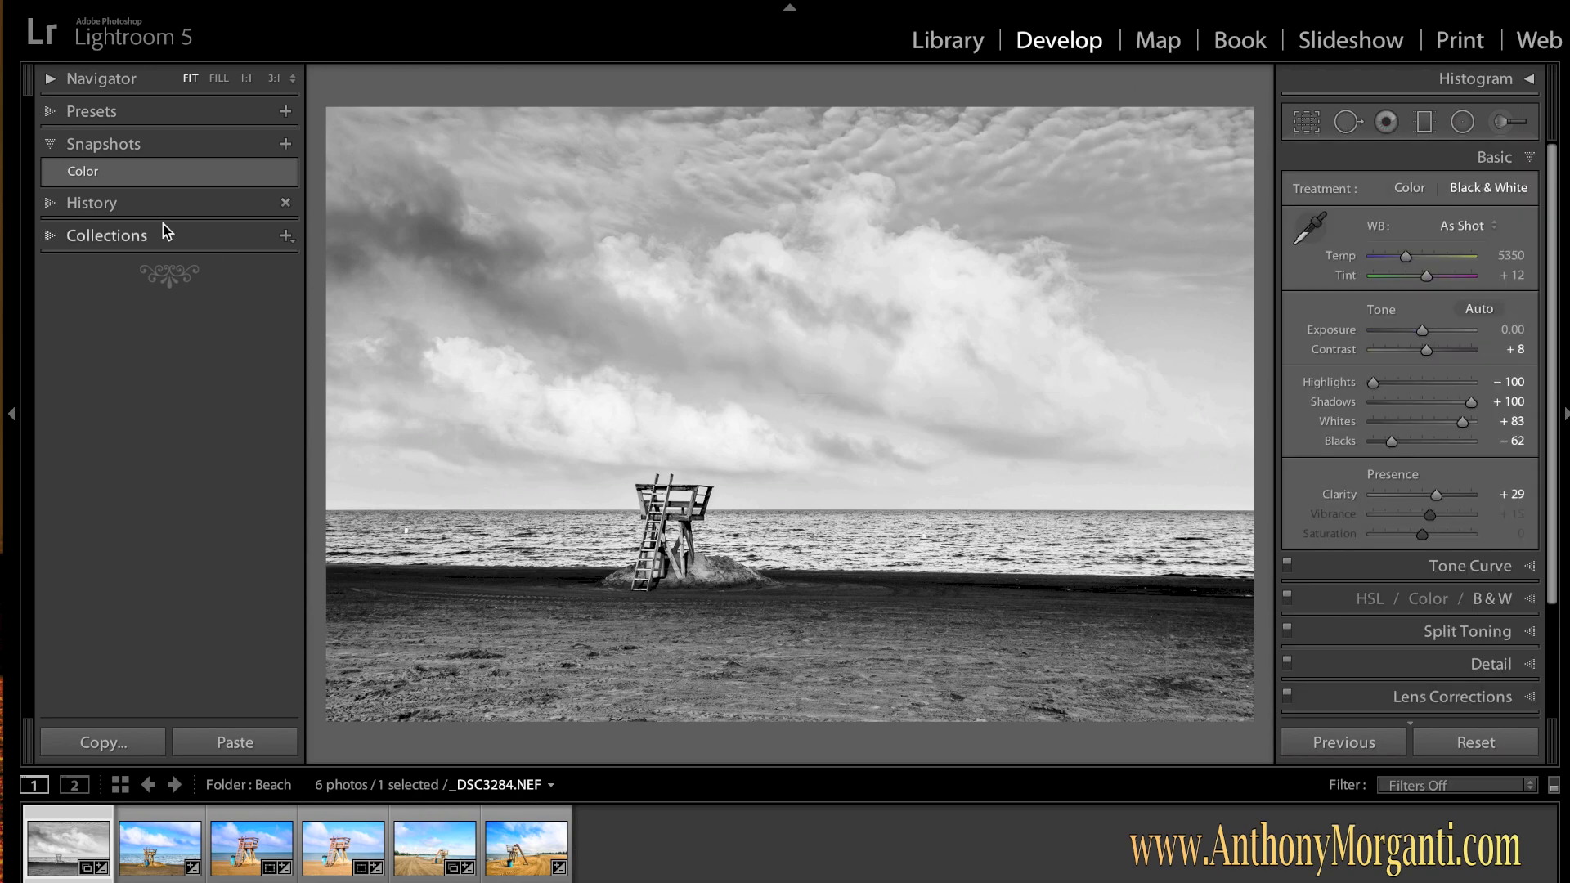
left_click(287, 145)
Save the monochrome look as snapshot 'Black and White', then return to the Color snapshot
type("Bla")
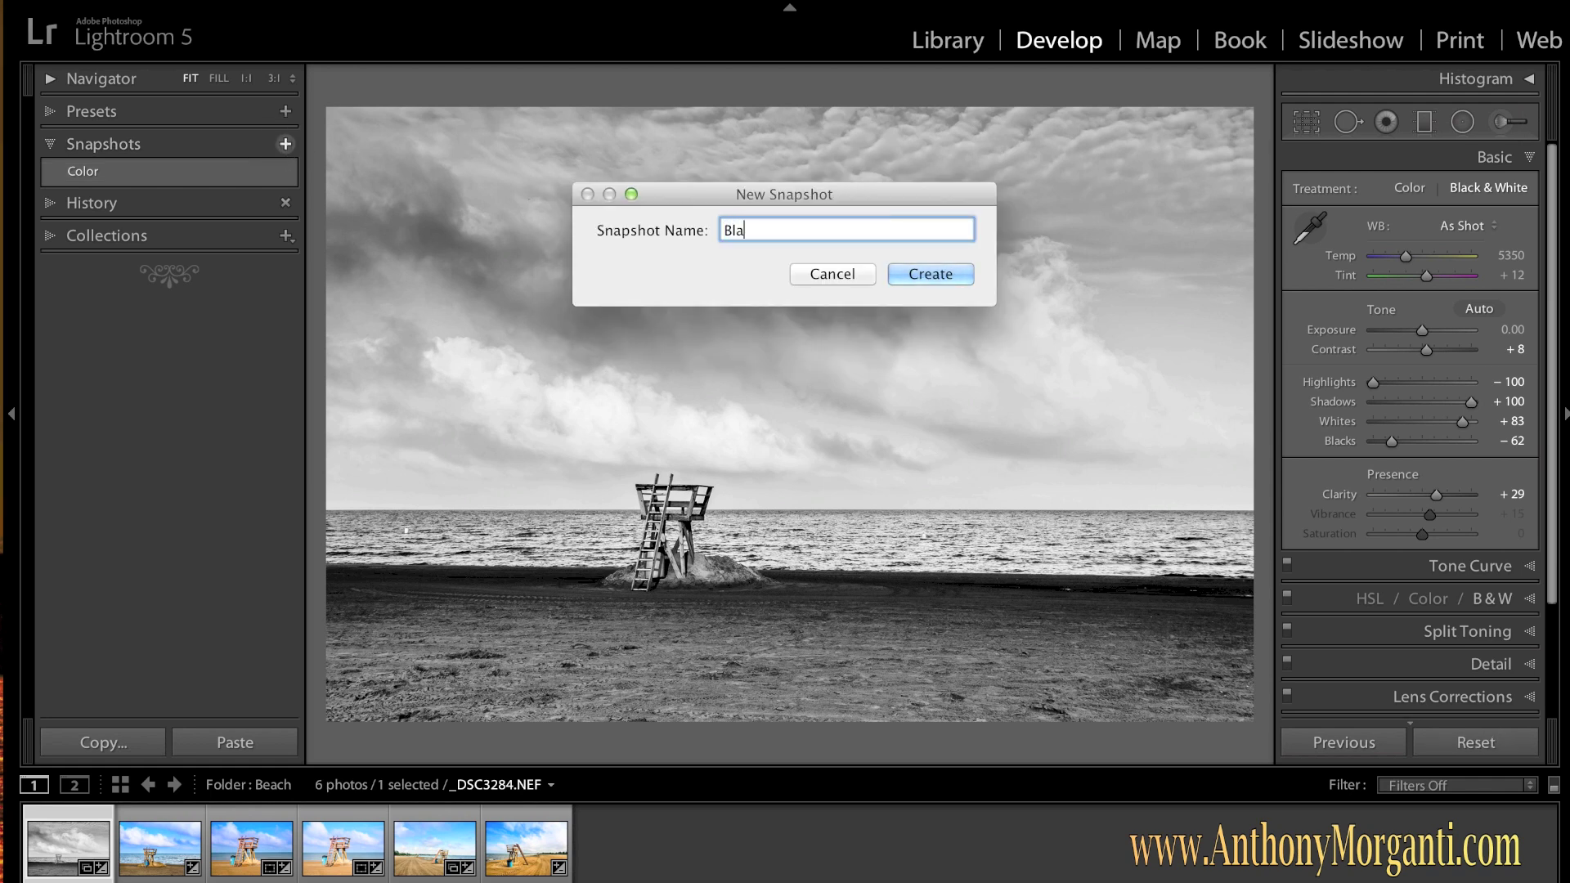
type("ck and White")
key("Return")
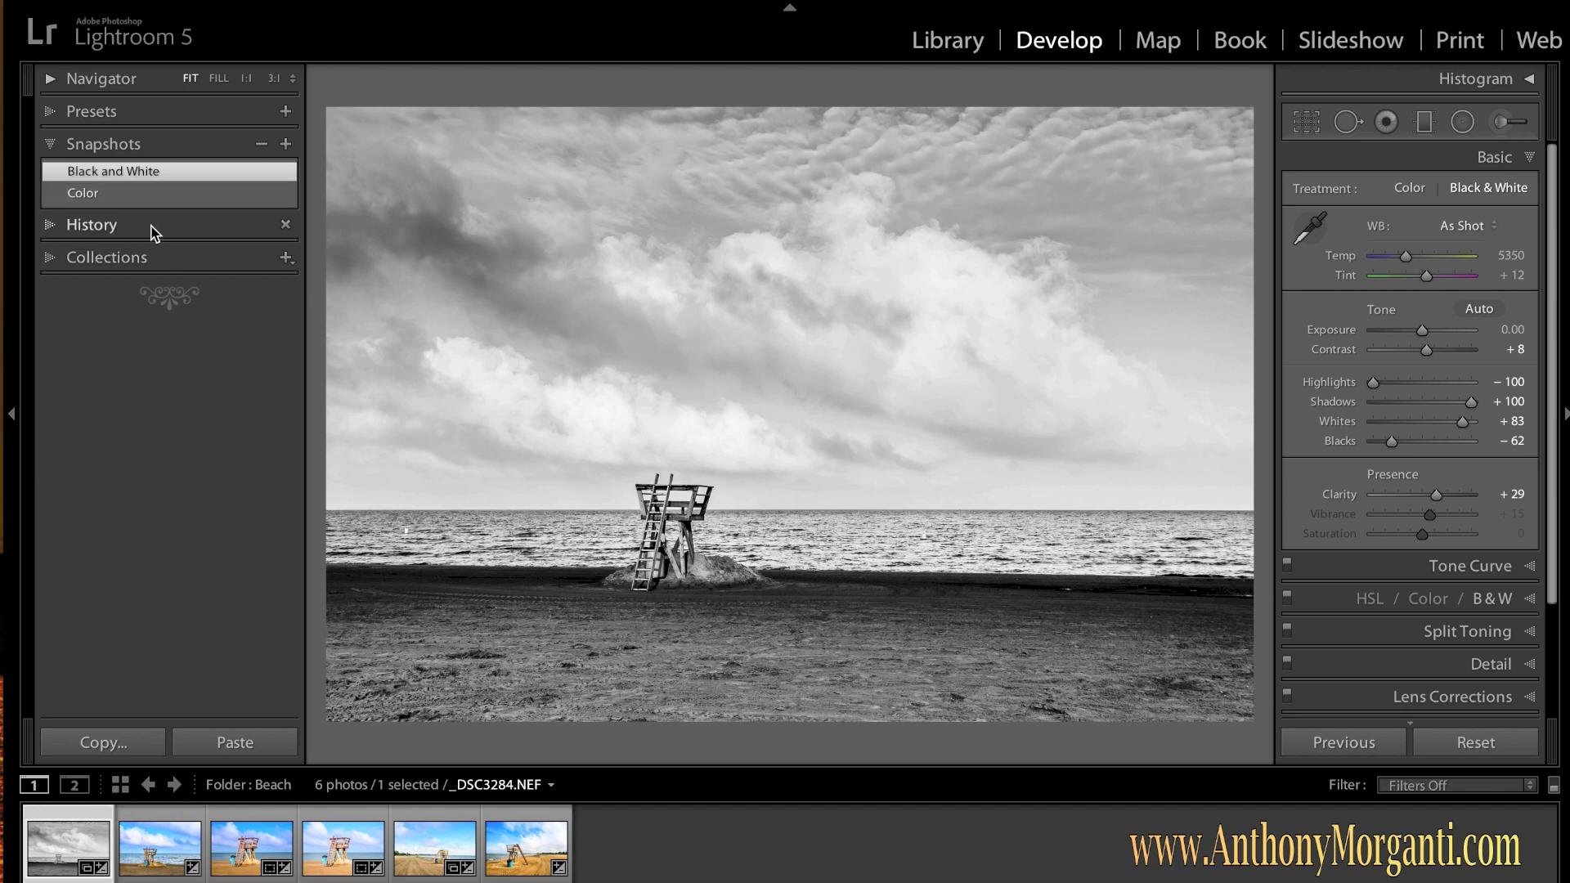
left_click(93, 189)
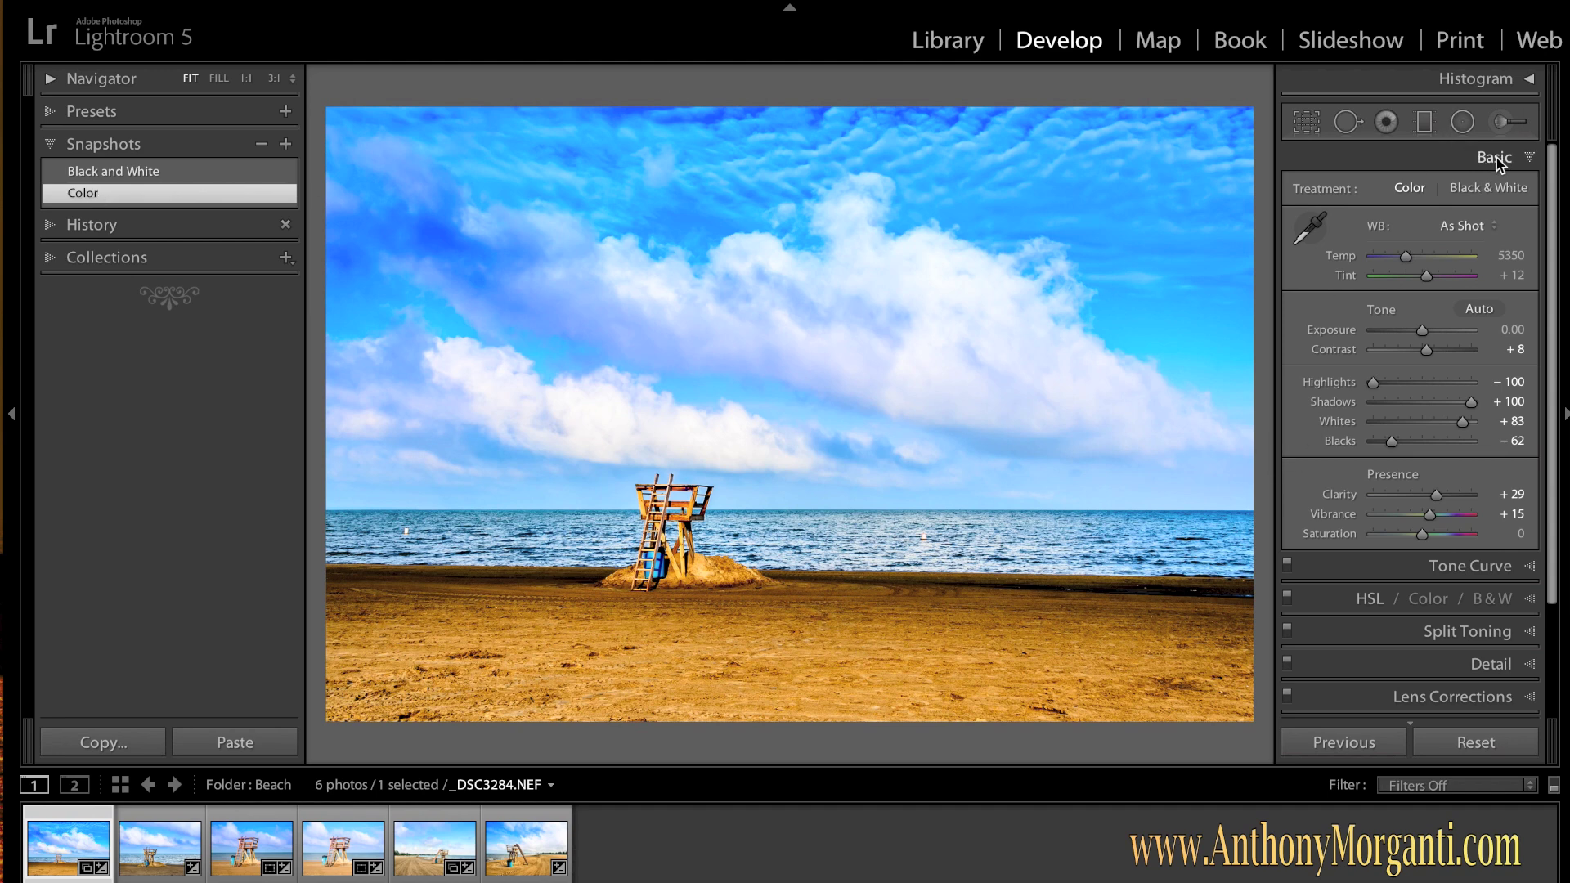
Brush a band of sand darker with the Adjustment Brush at about -0.30 exposure
left_click(1505, 122)
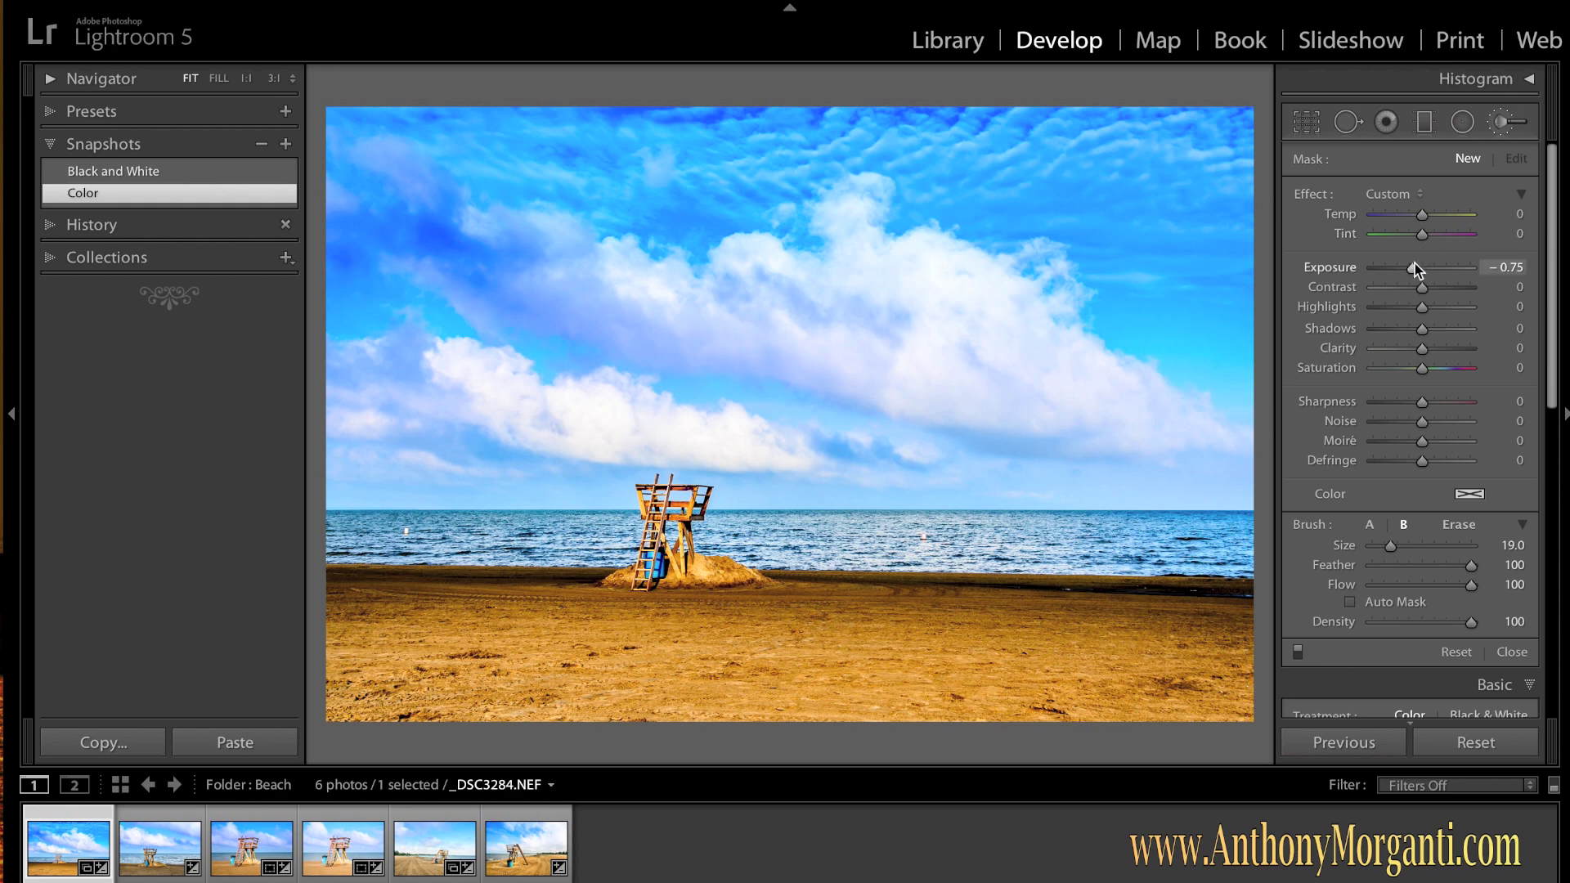
left_click_drag(1412, 267, 1418, 268)
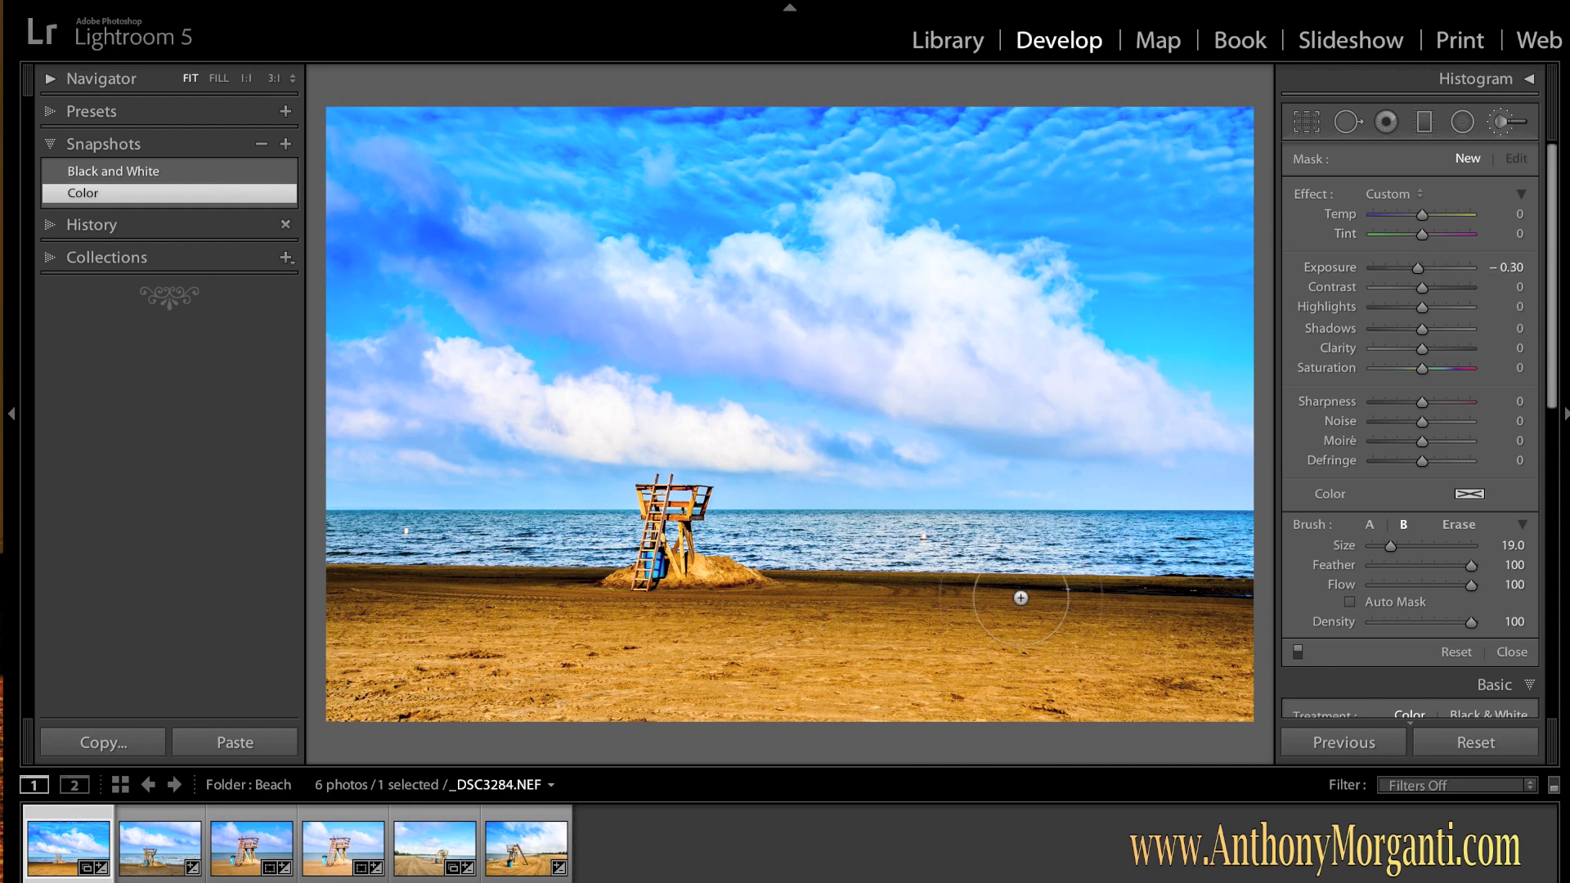
mouse_move(979, 605)
left_mouse_down()
mouse_move(658, 664)
mouse_move(305, 646)
left_mouse_up()
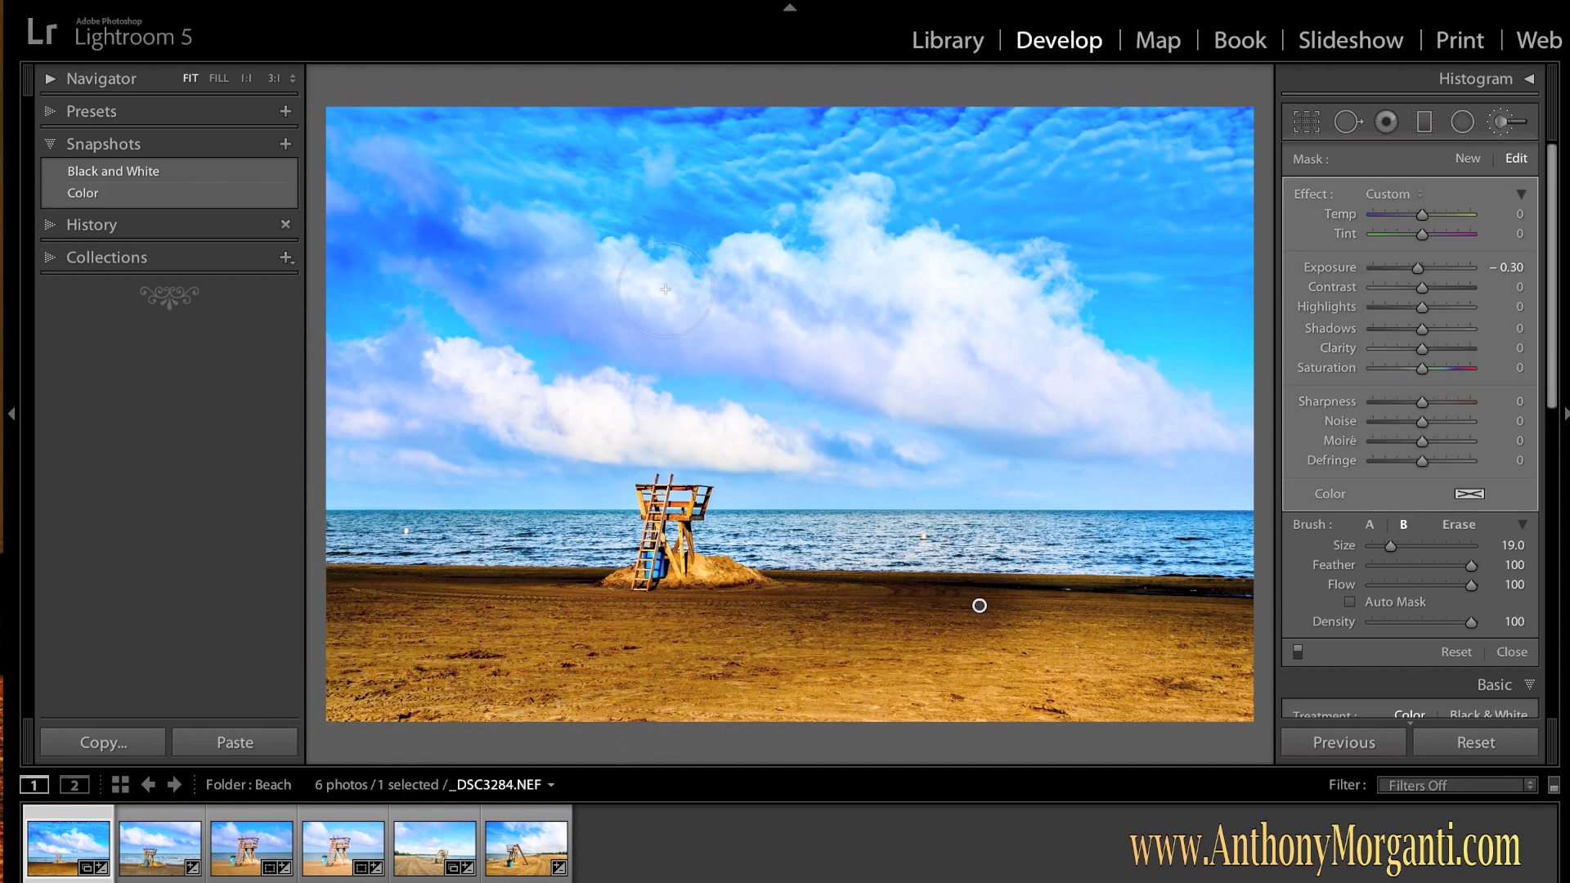
left_click(1499, 125)
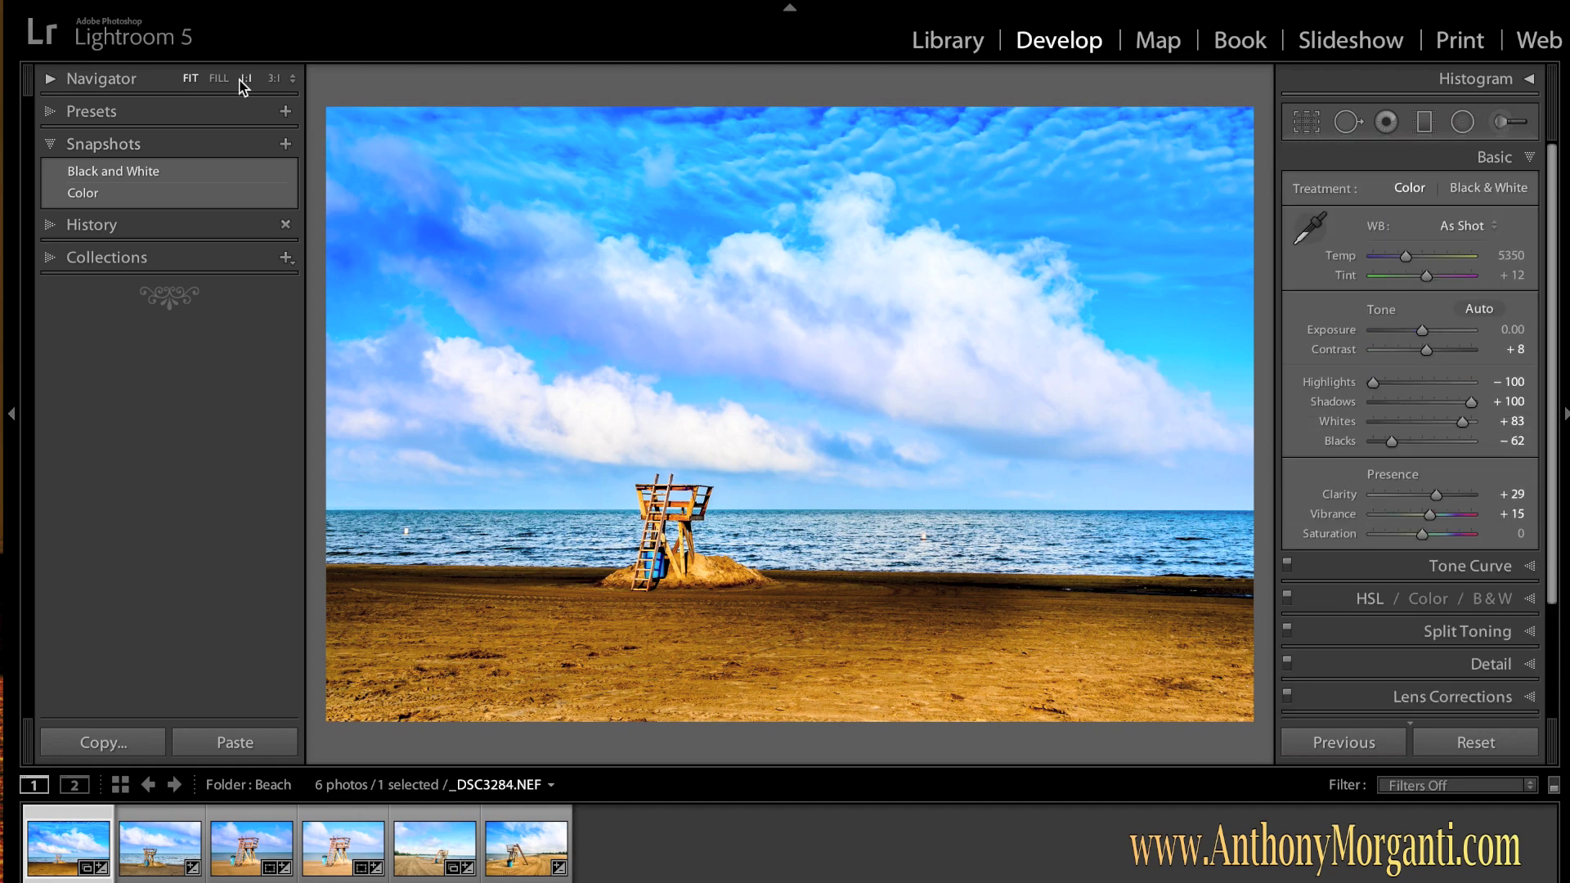
Save the brushed colour version as a snapshot named 'Color 2'
left_click(286, 146)
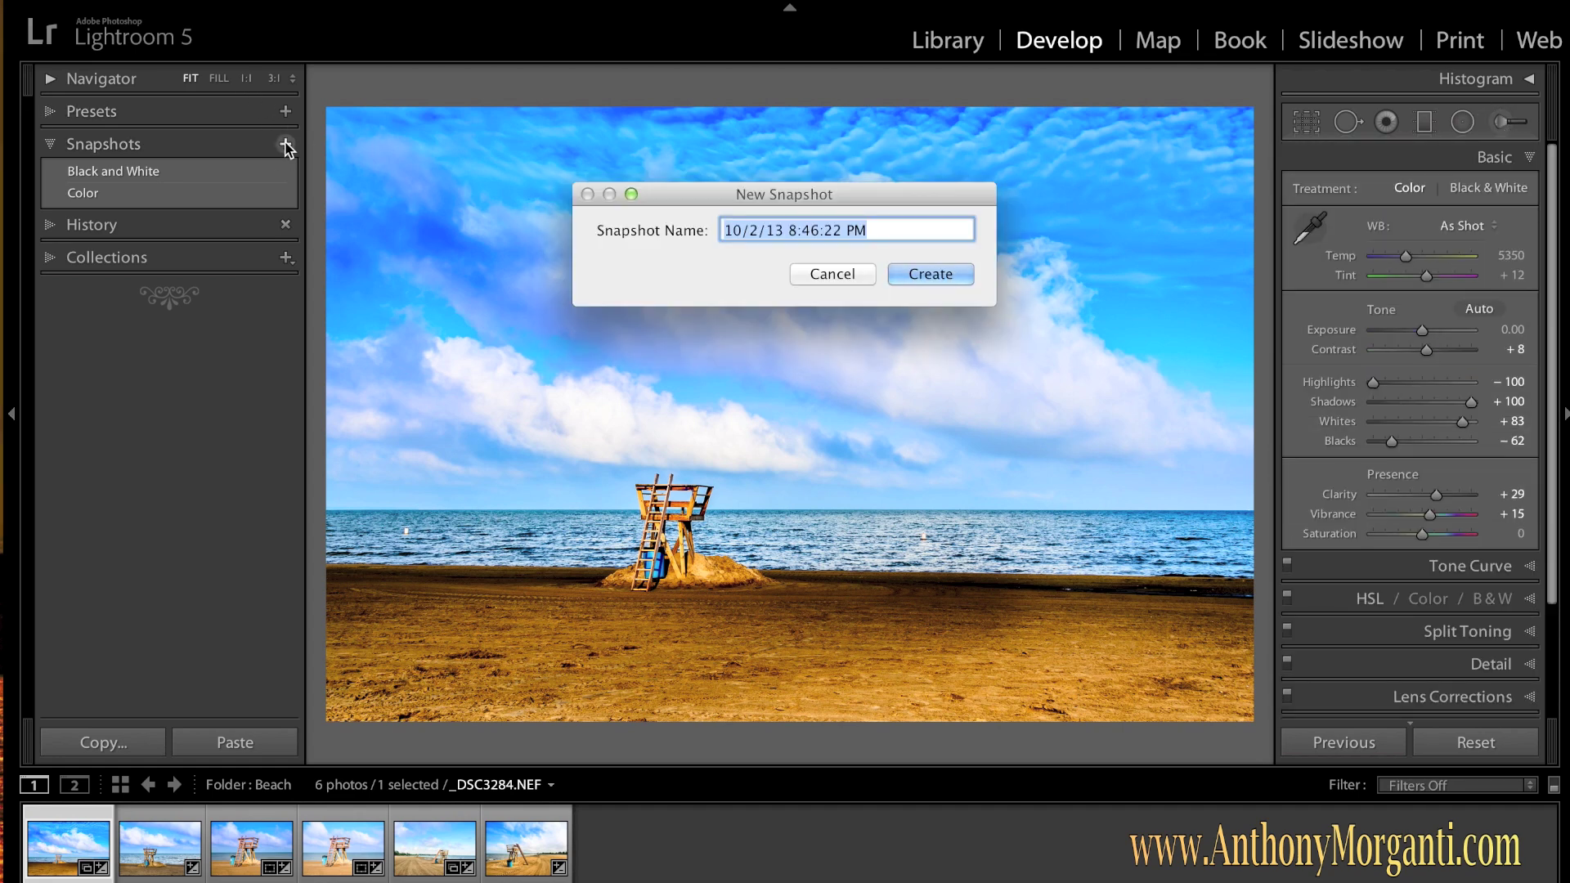
type("Color")
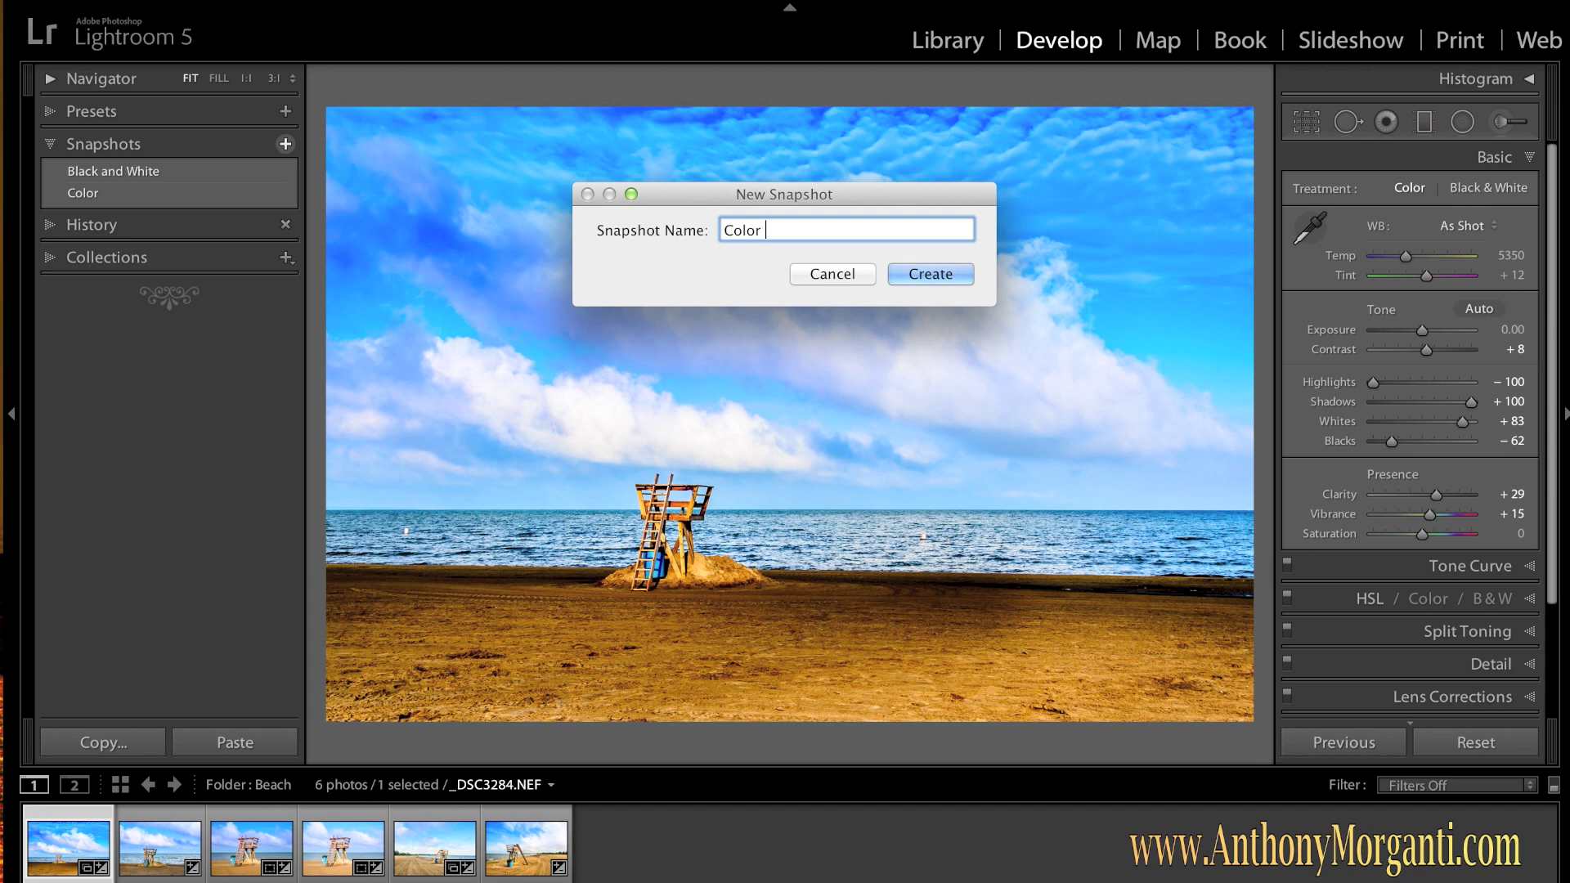
type(" 2")
key("Return")
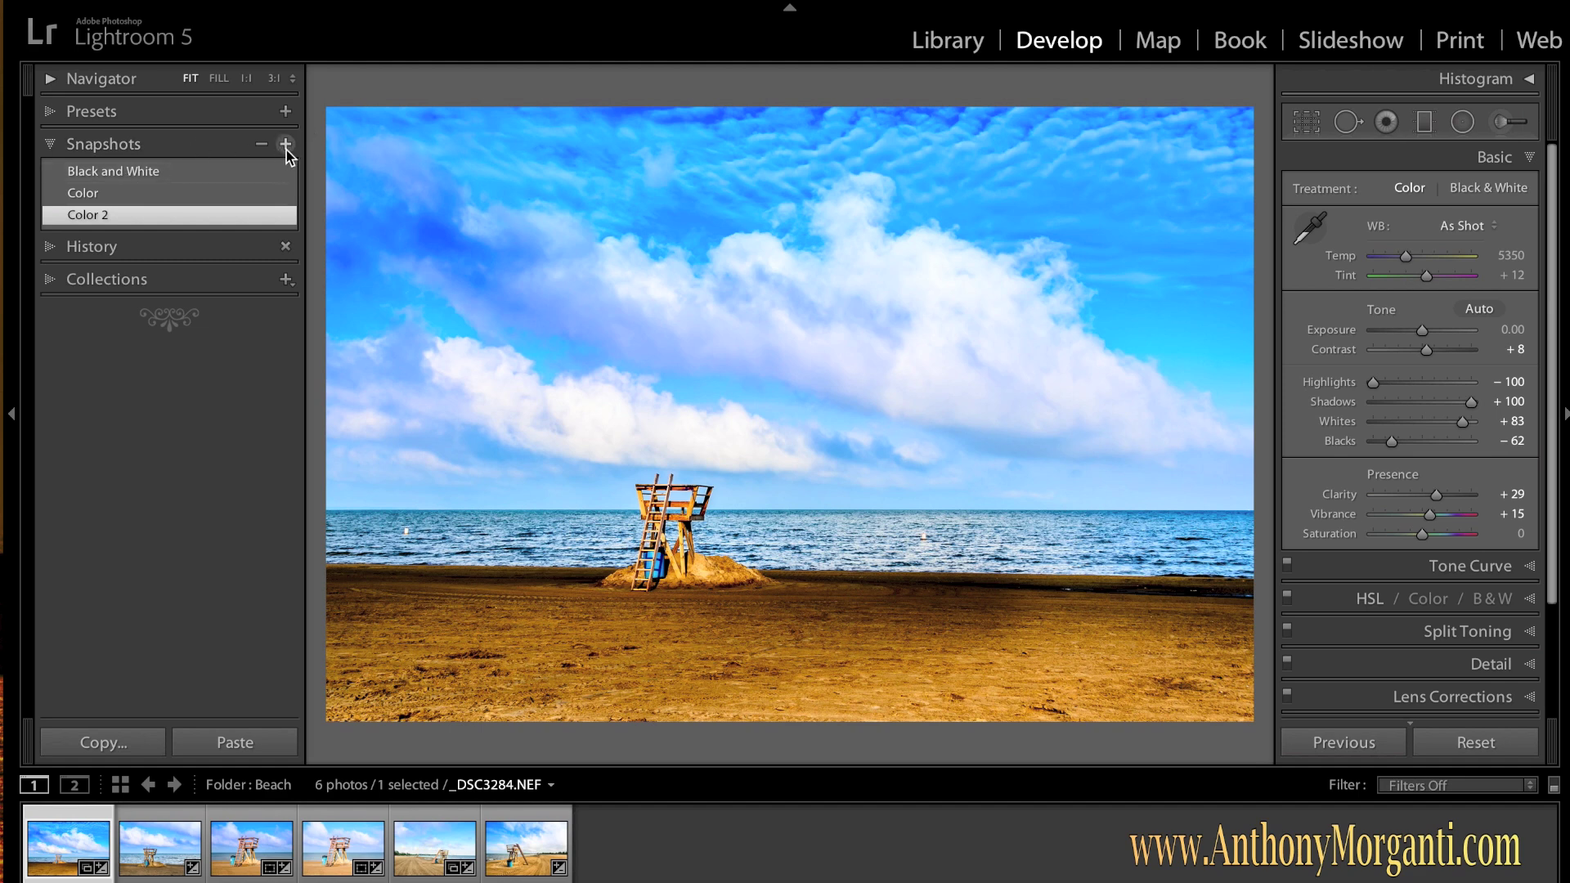
Compare the Color and Black and White snapshots, delete Color 2, and restore Color
left_click(88, 195)
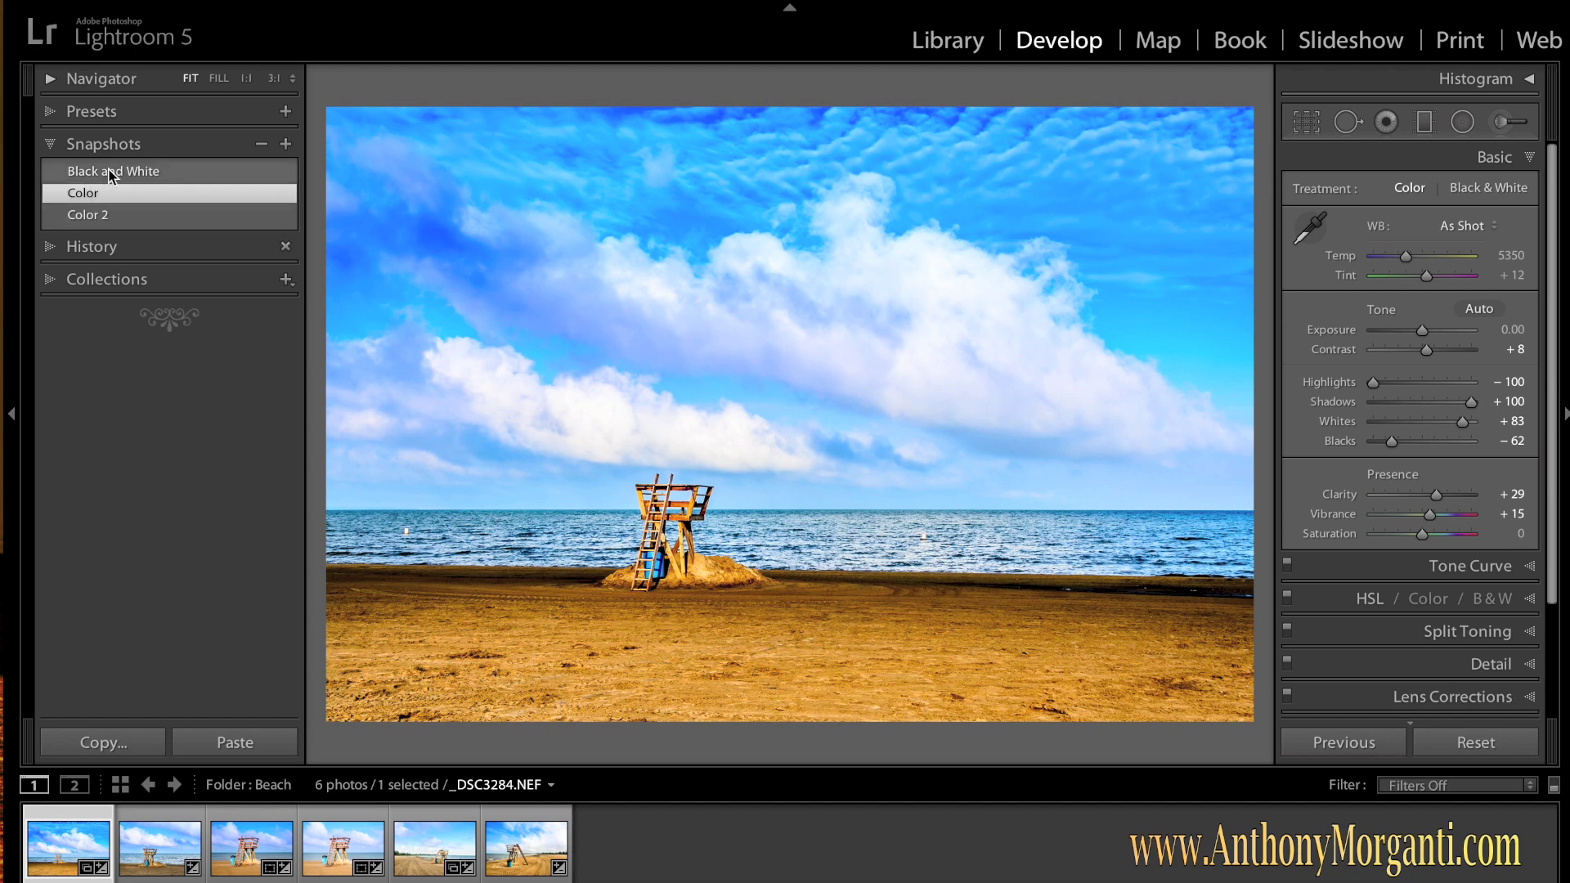
left_click(111, 173)
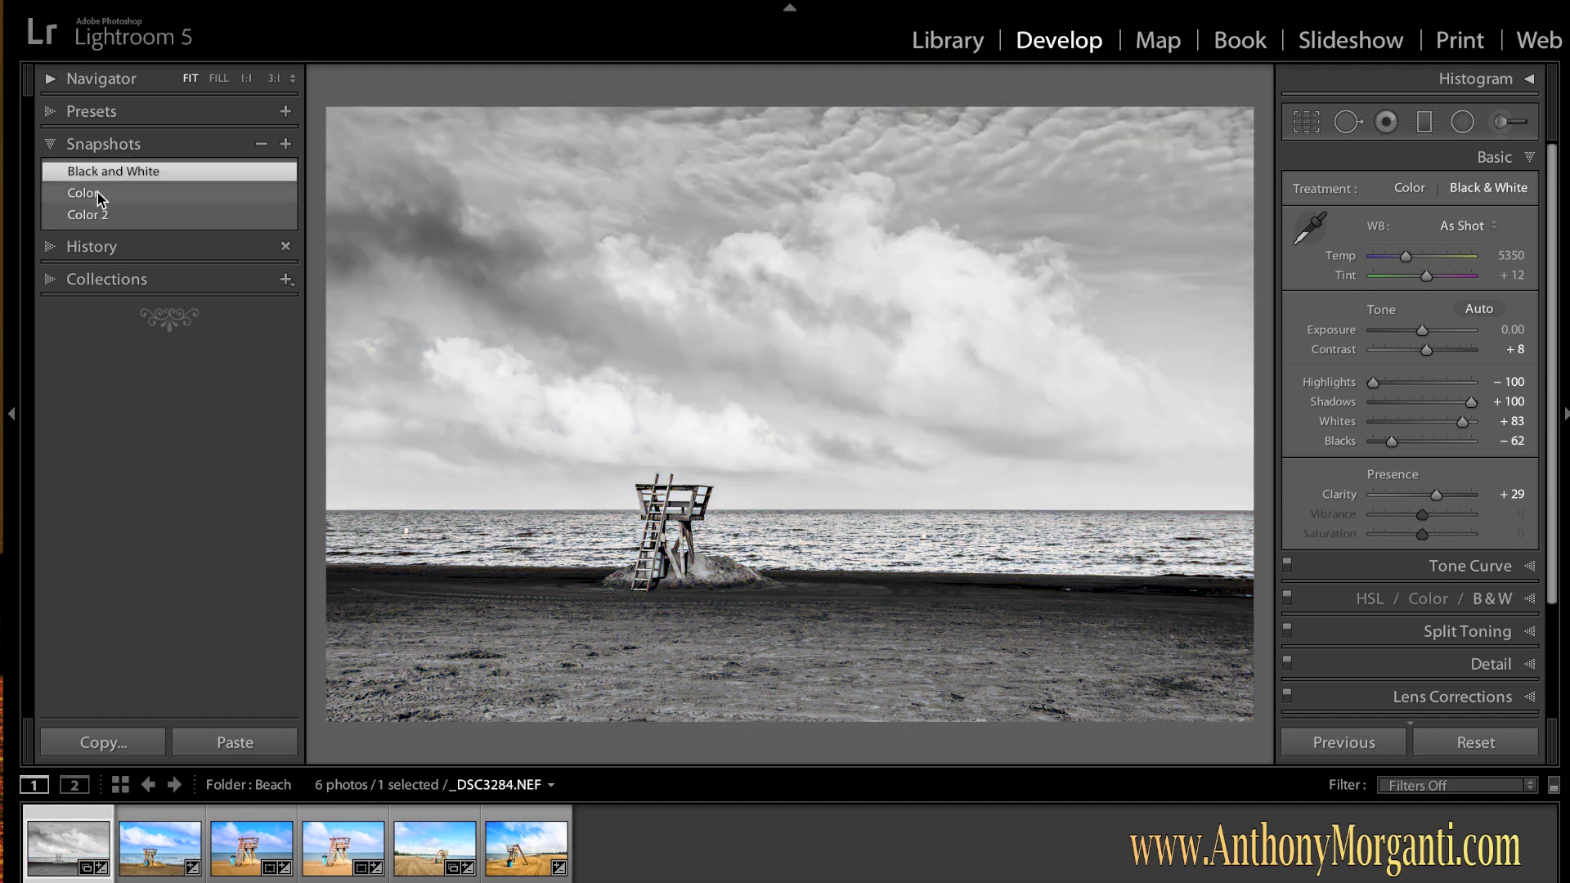
left_click(97, 195)
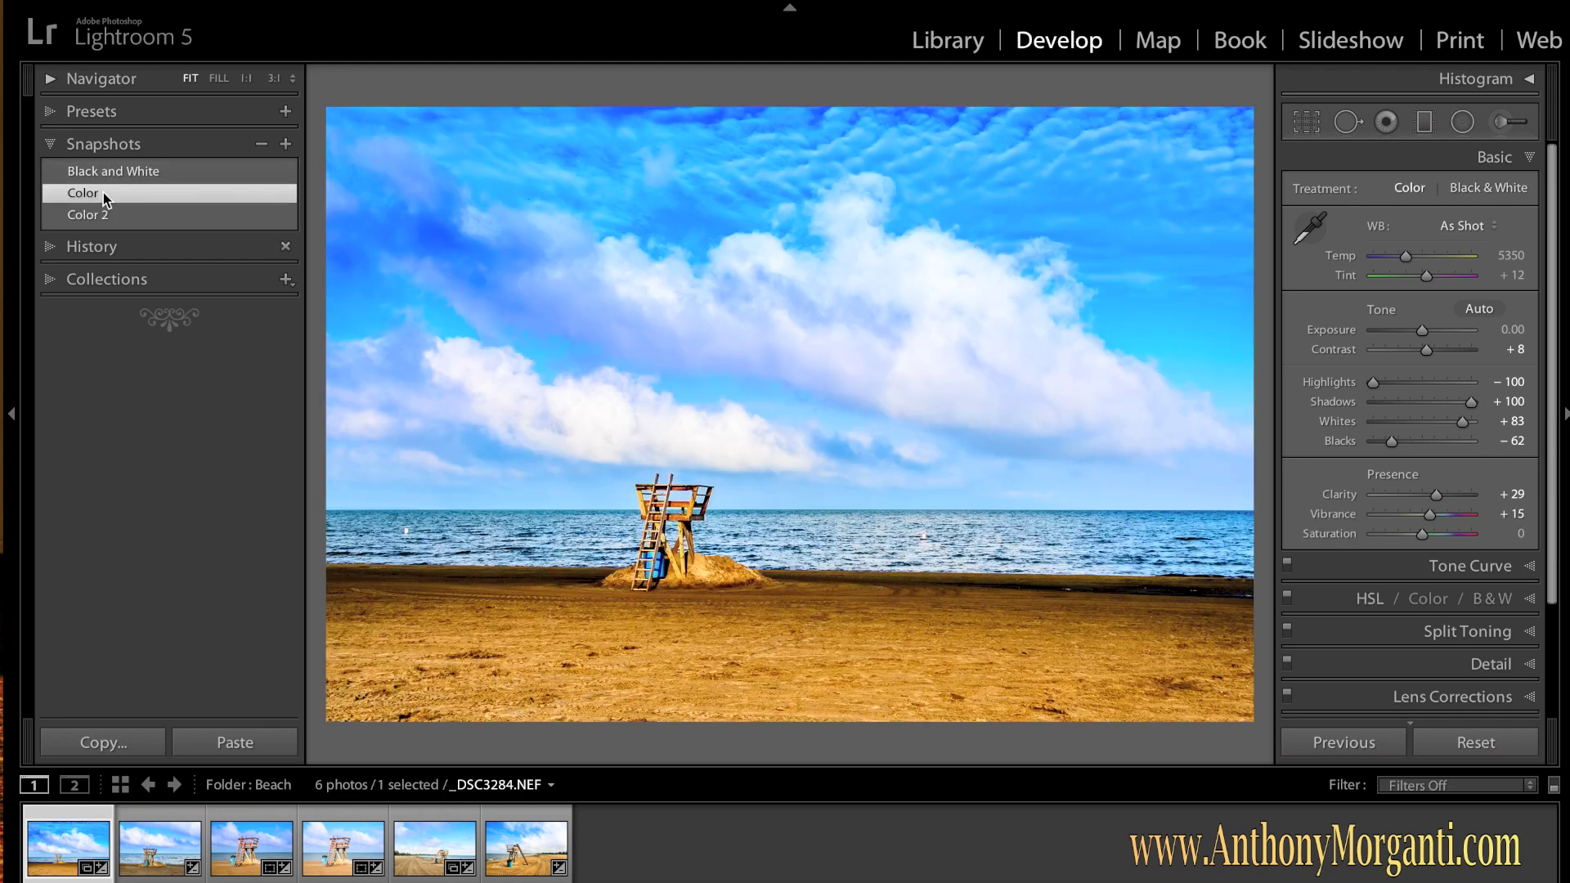
left_click(98, 218)
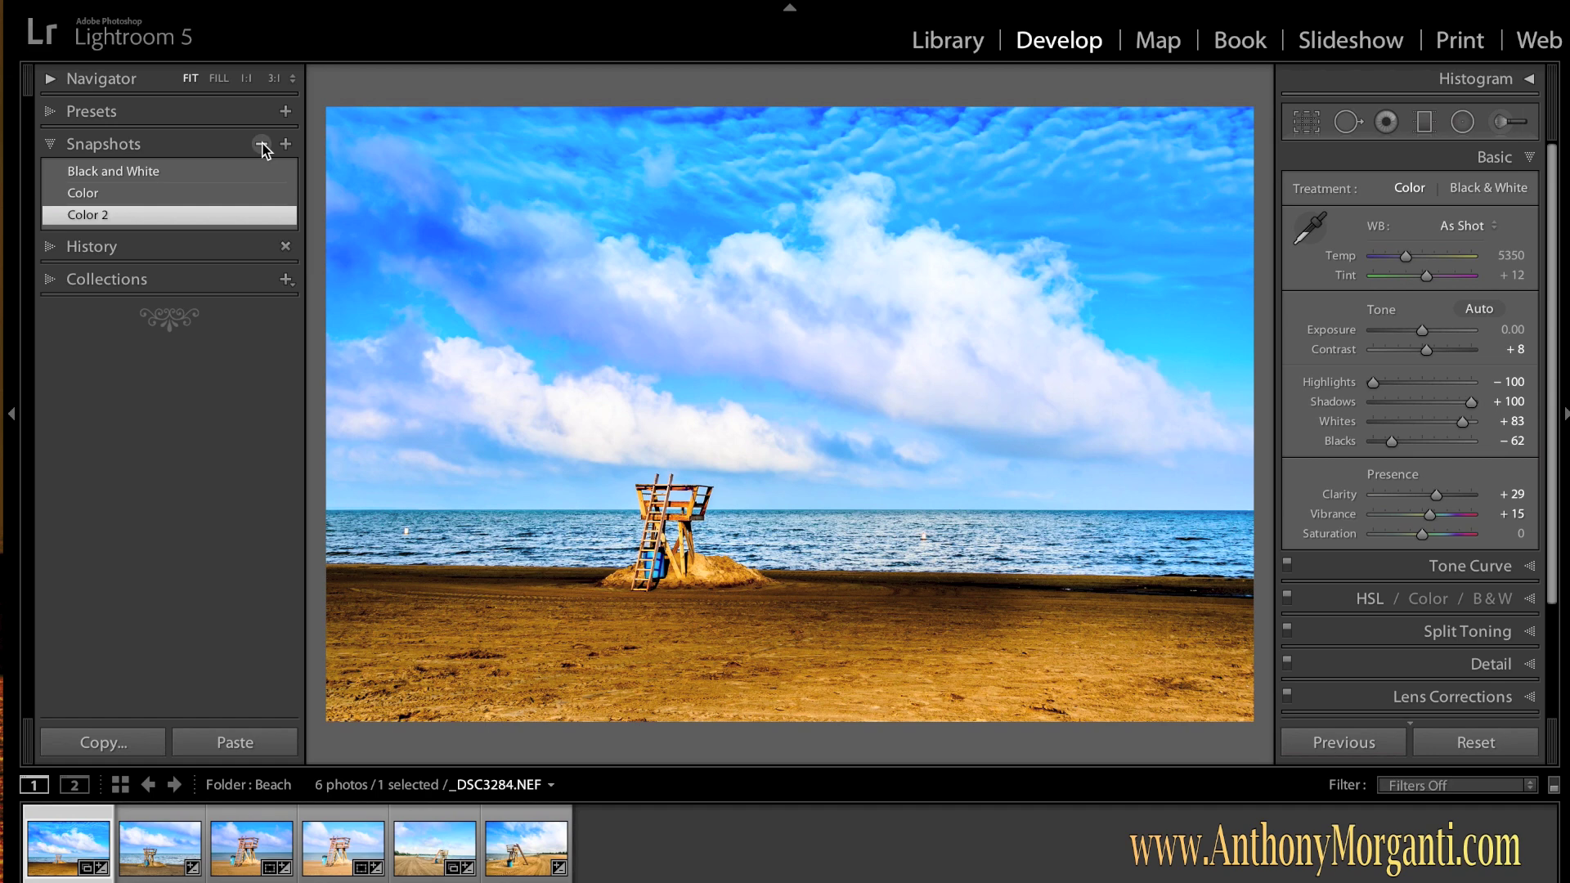
left_click(262, 145)
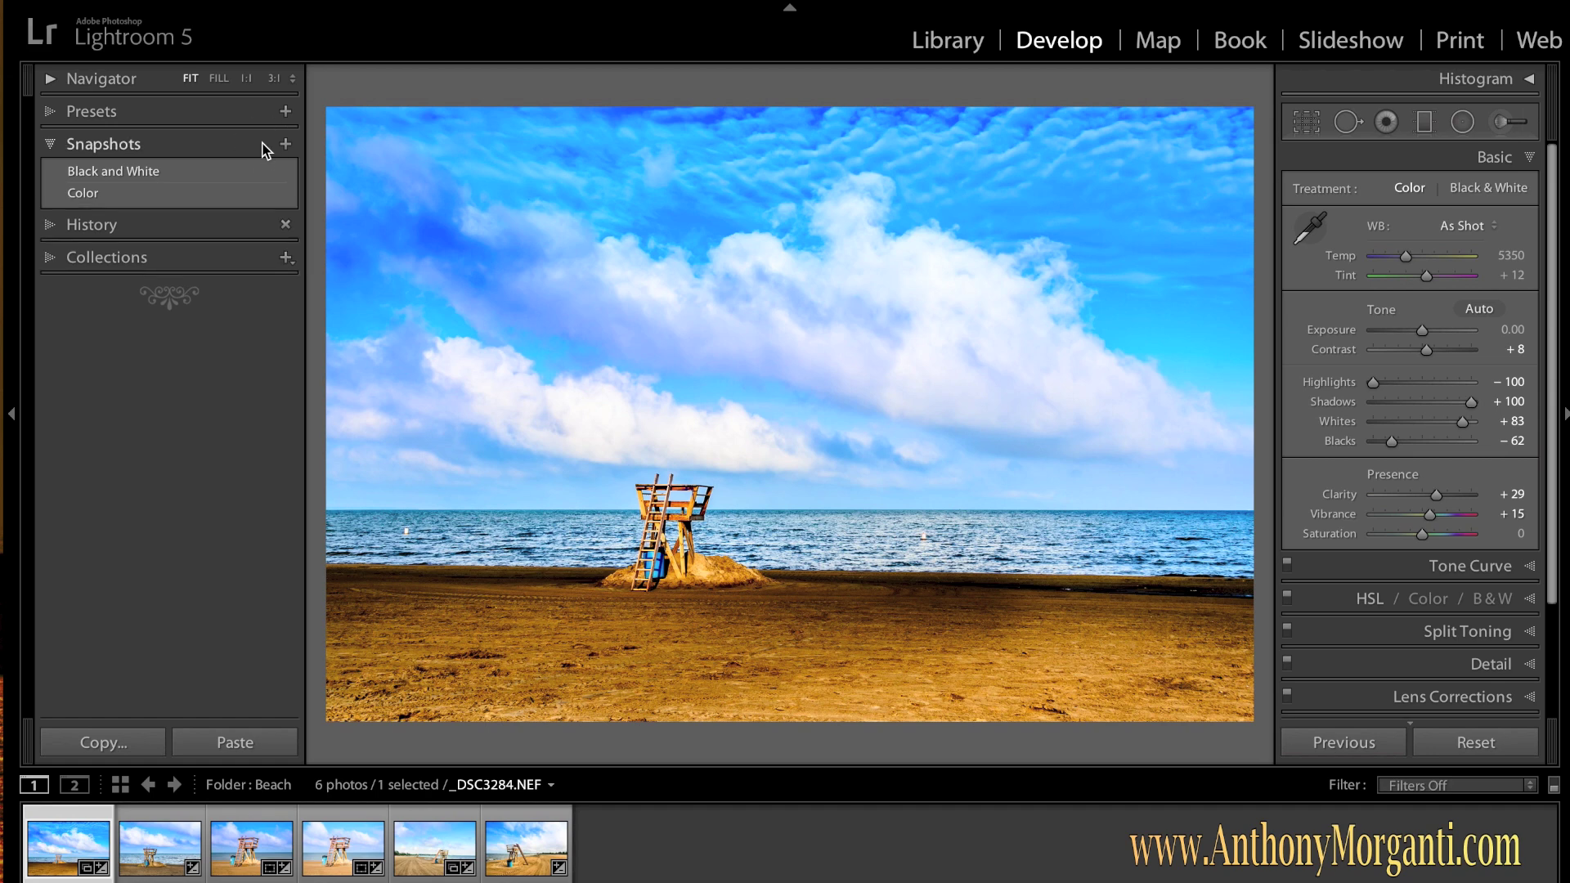
left_click(103, 188)
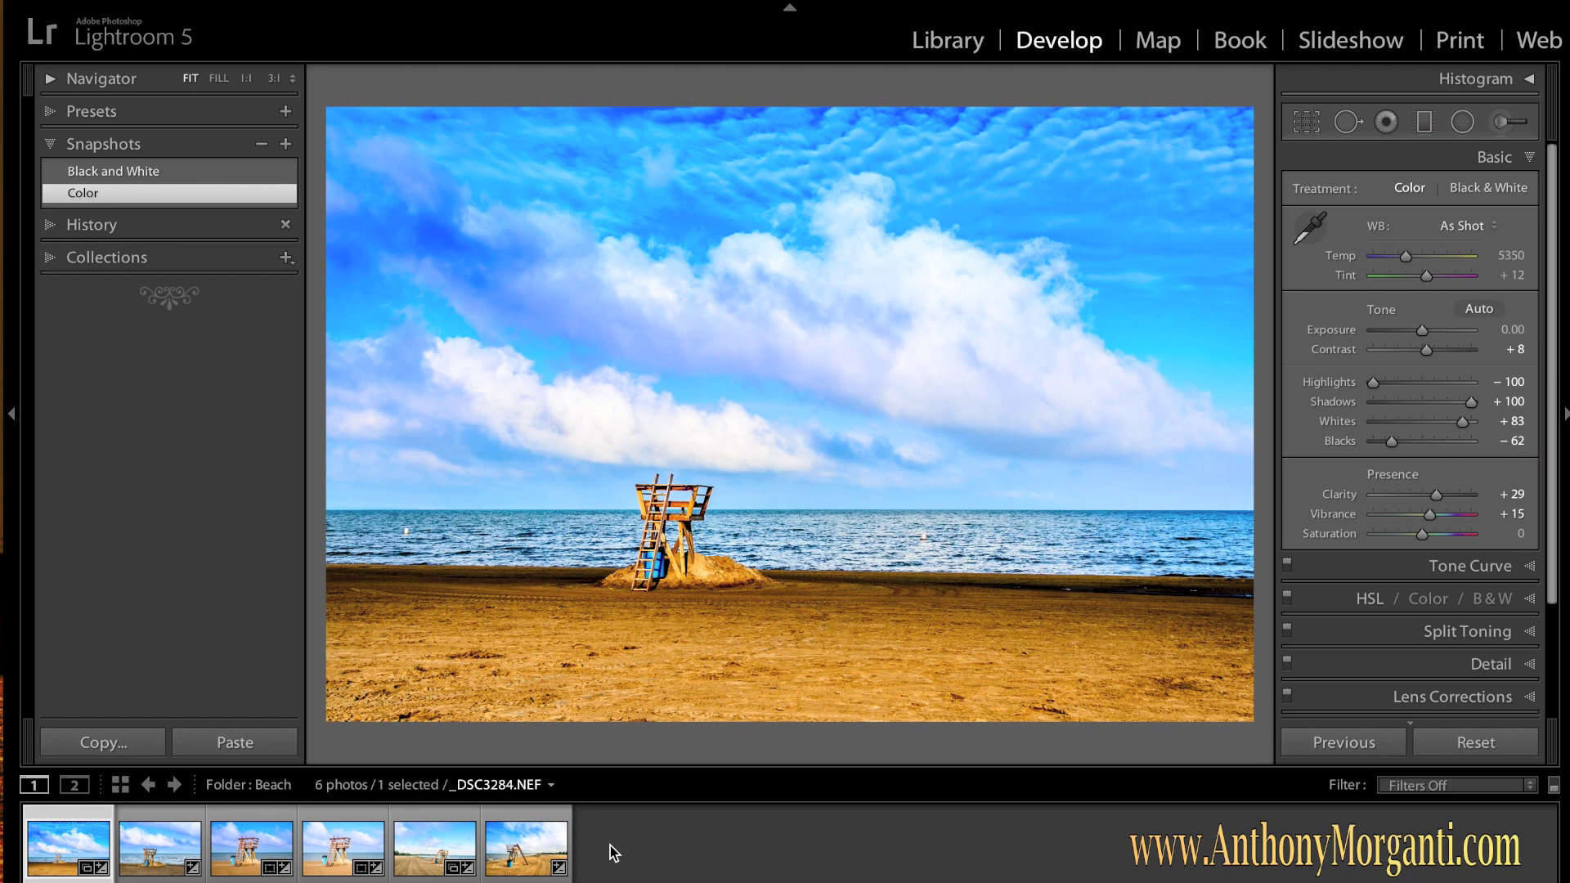
Open the sixth beach photo, _DSC3444.NEF, from the filmstrip
left_click(528, 846)
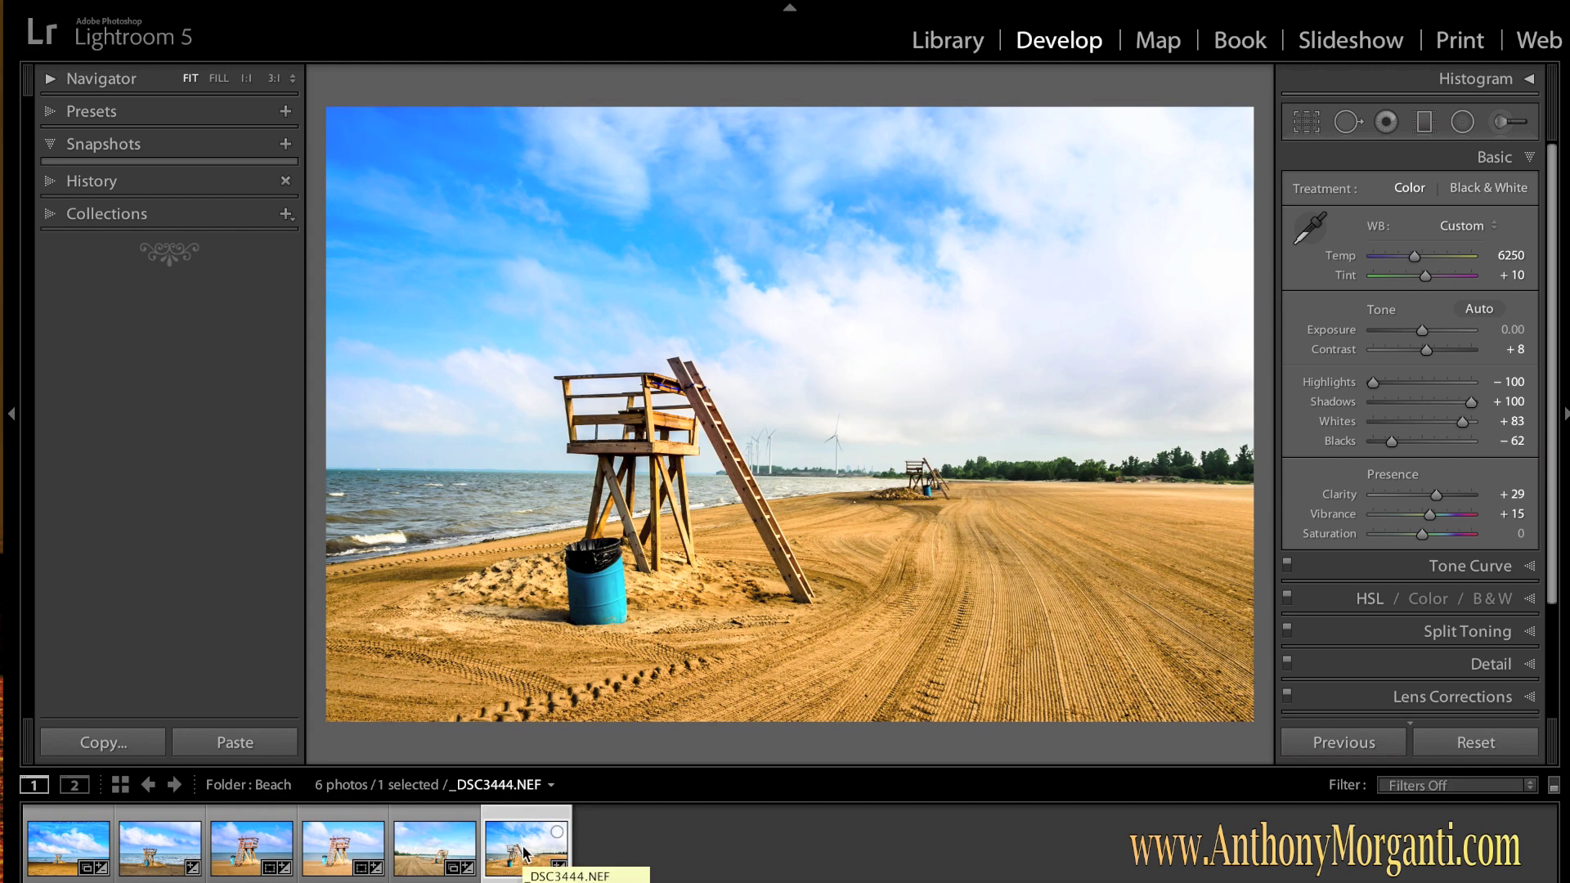
Create a virtual copy of _DSC3444.NEF and convert Copy 1 to black and white
right_click(525, 853)
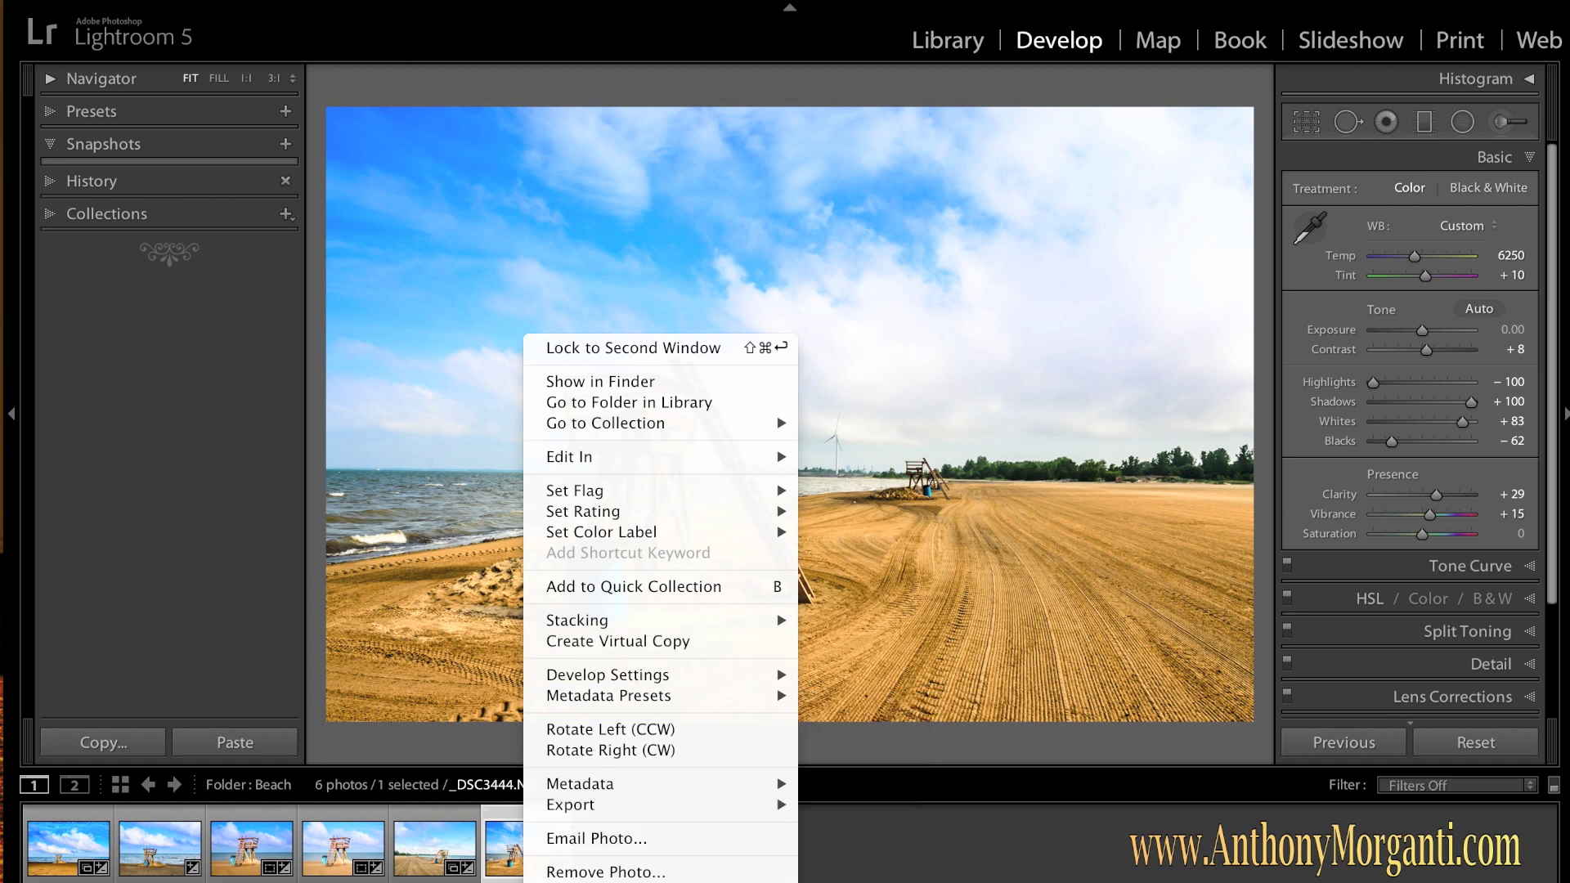
key("Escape")
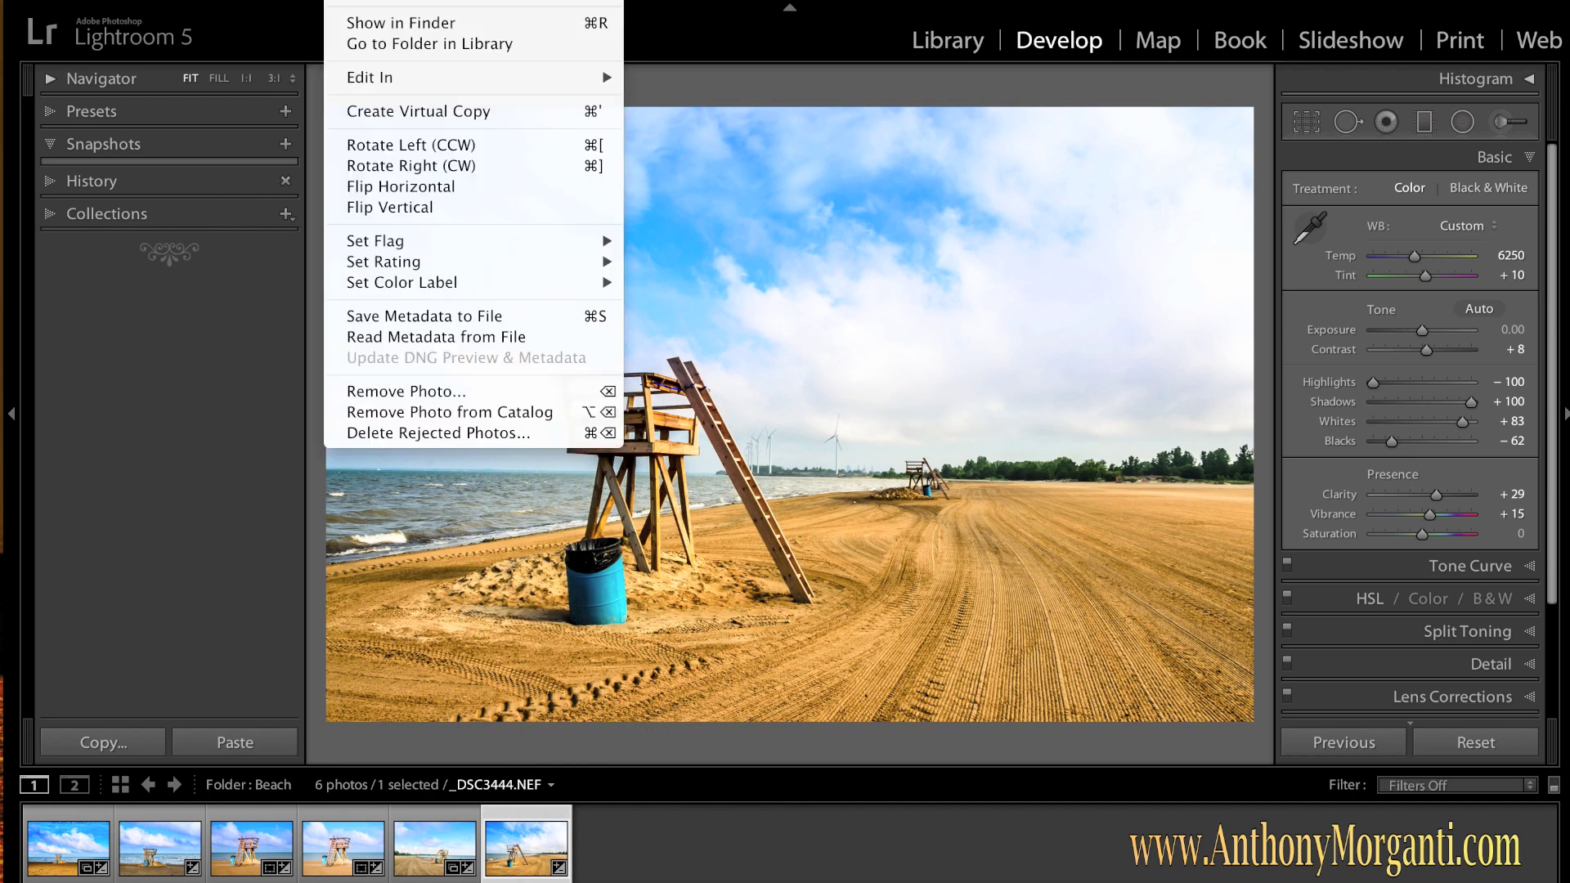
left_click(391, 113)
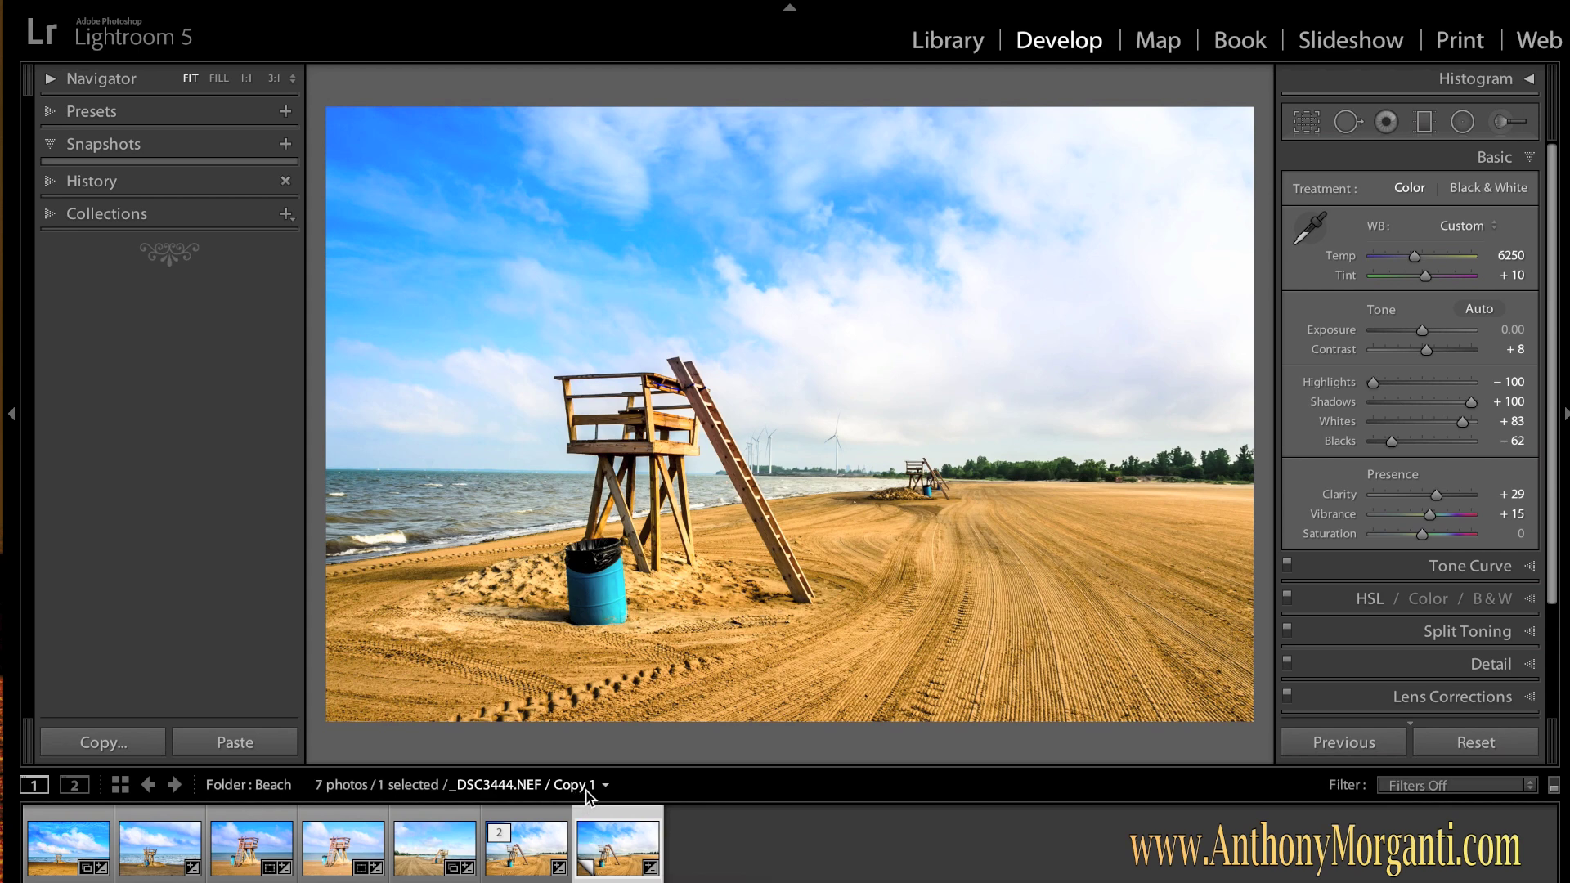
left_click(531, 844)
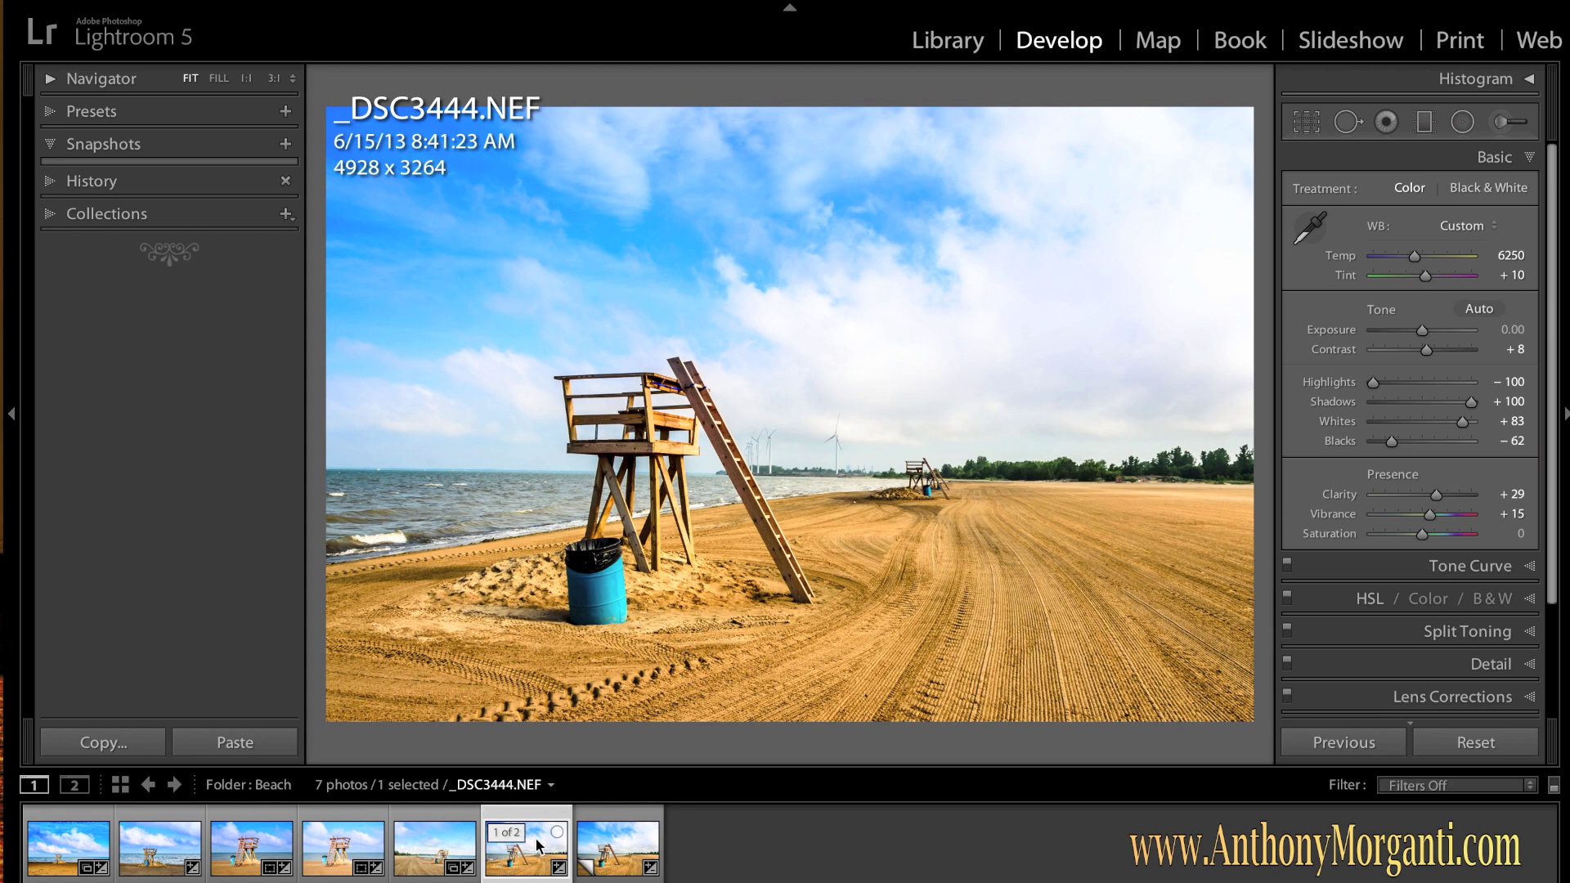
left_click(621, 857)
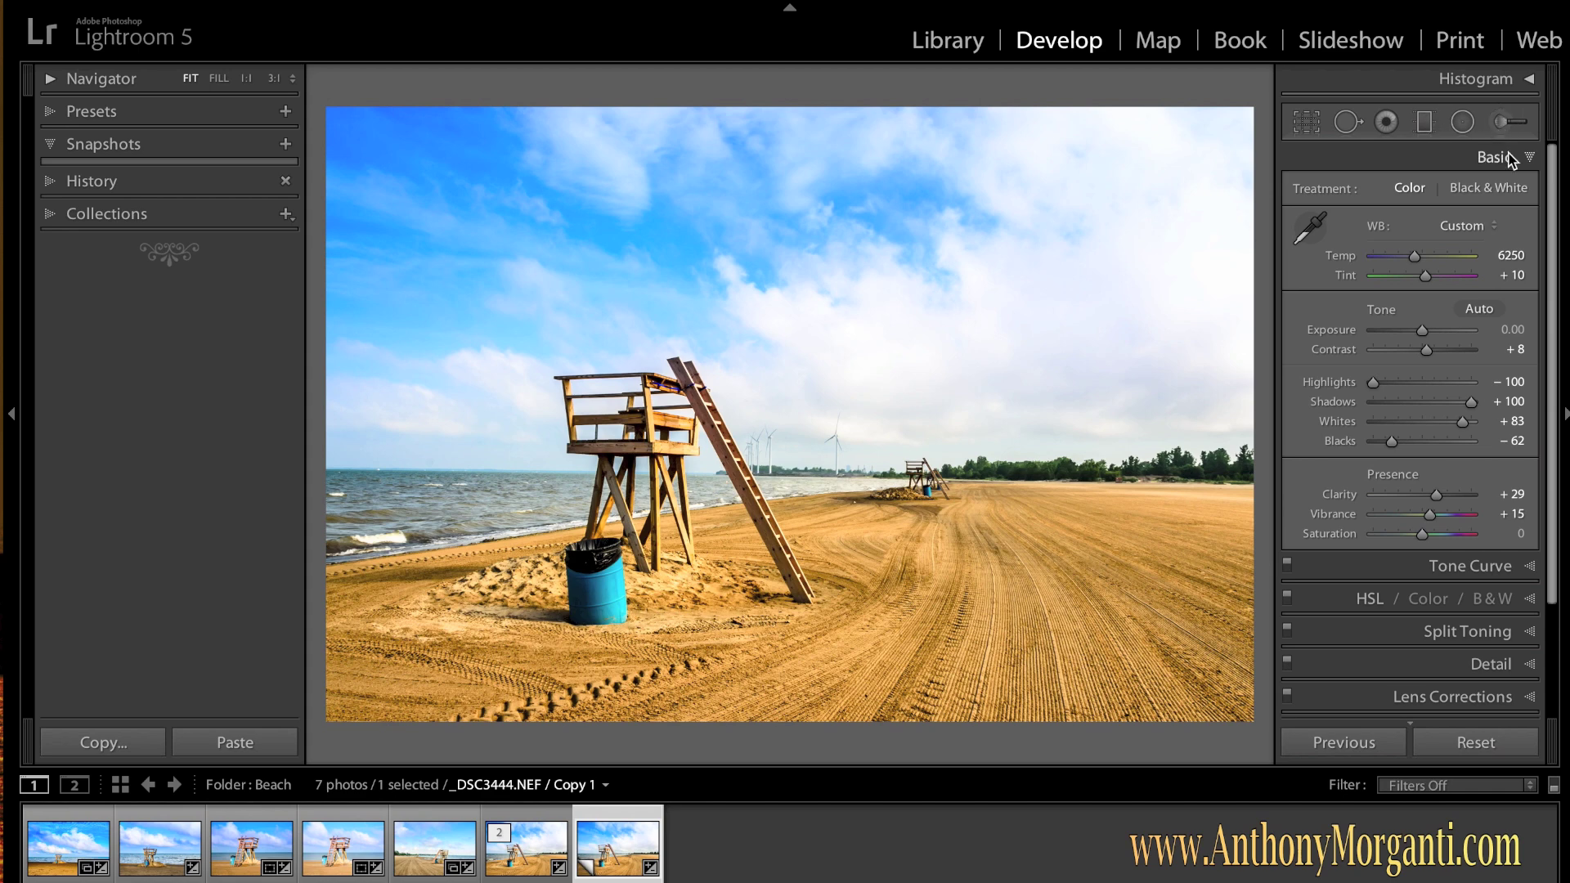
left_click(1506, 189)
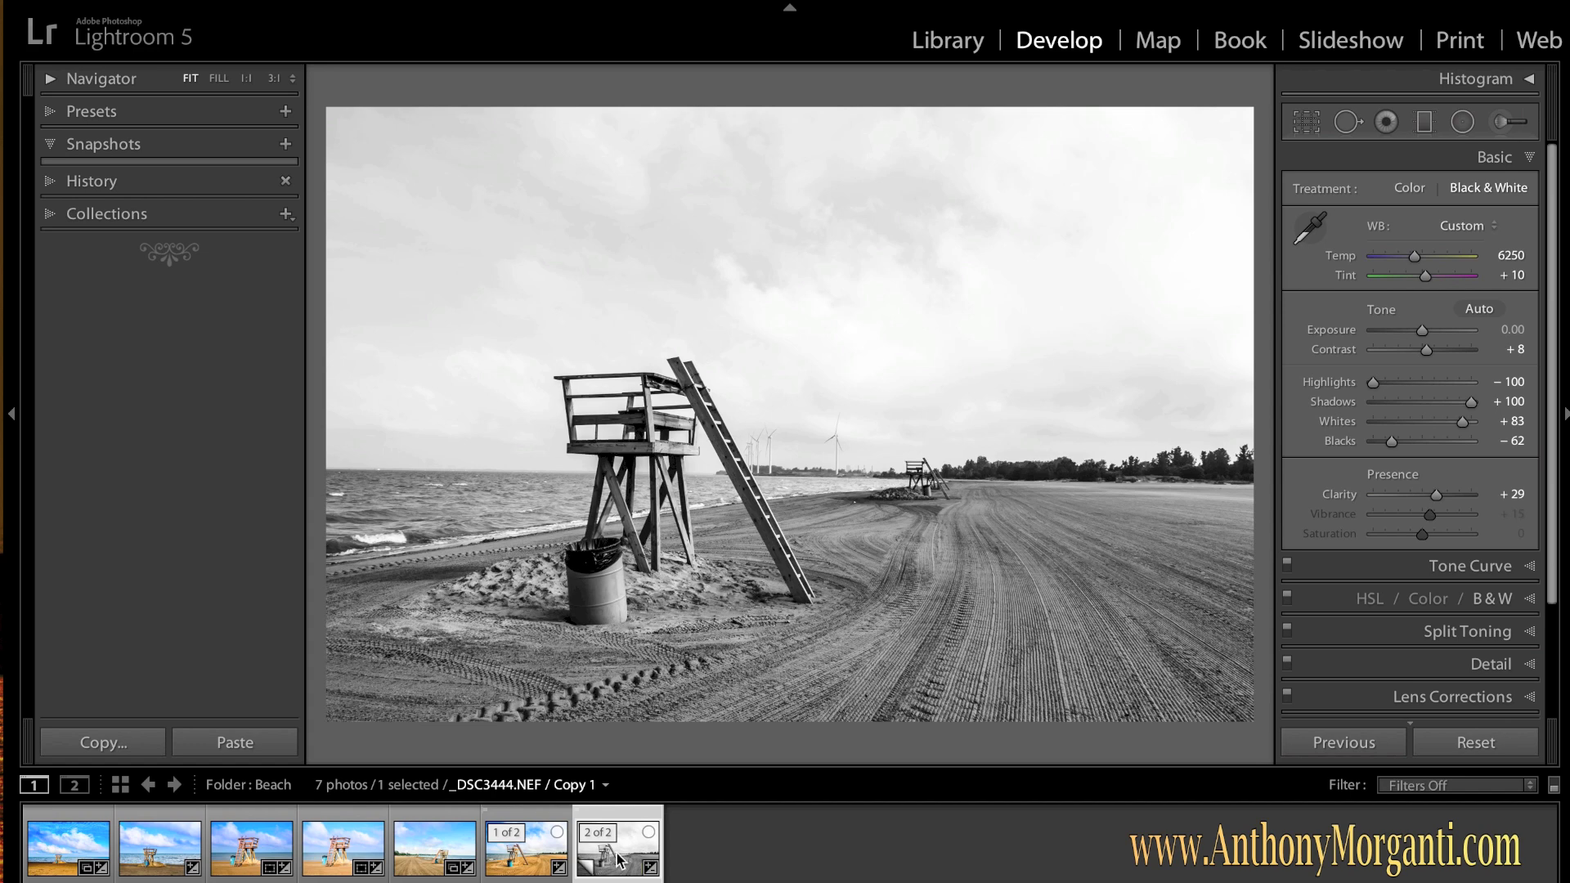
View the colour original _DSC3444.NEF instead of its black-and-white virtual copy
left_click(528, 855)
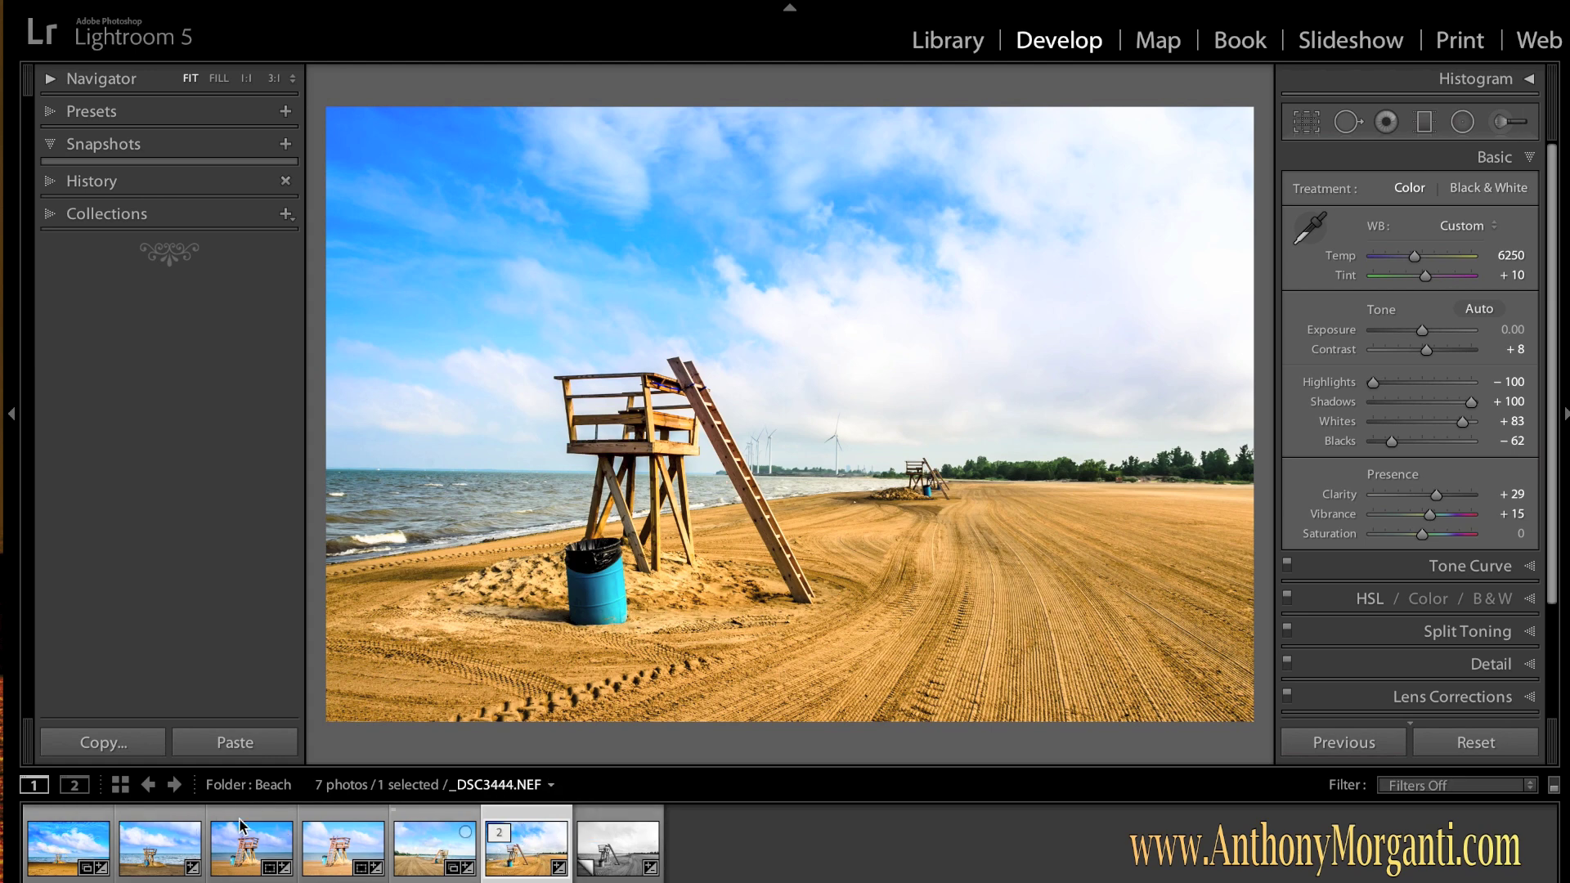
Select the first three beach photos in the filmstrip
left_click(68, 847)
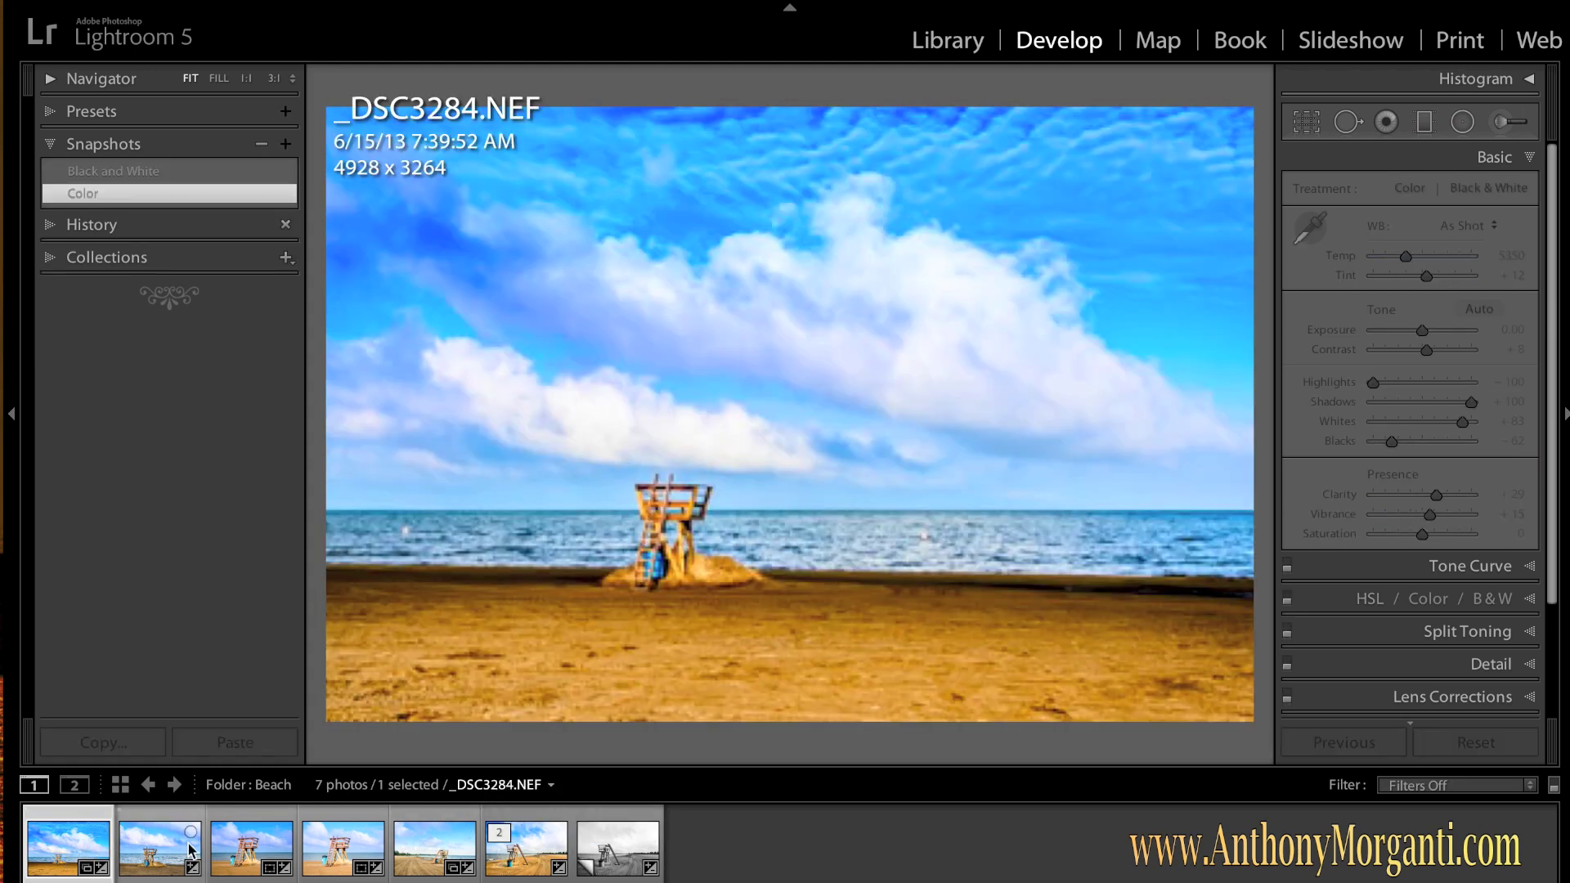
left_click(158, 855)
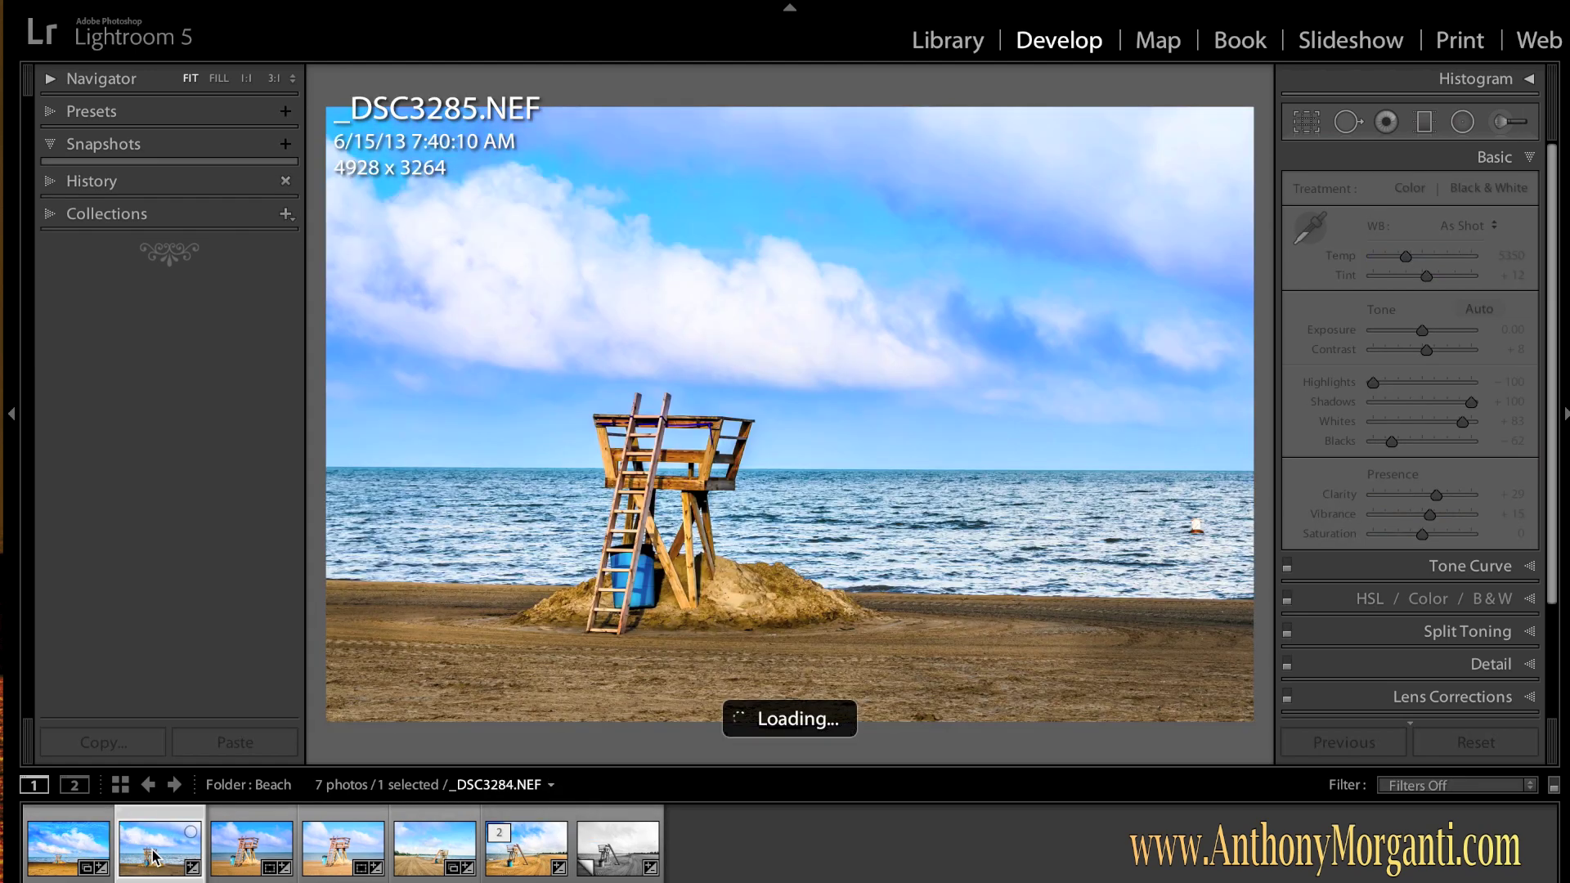
left_click(79, 838)
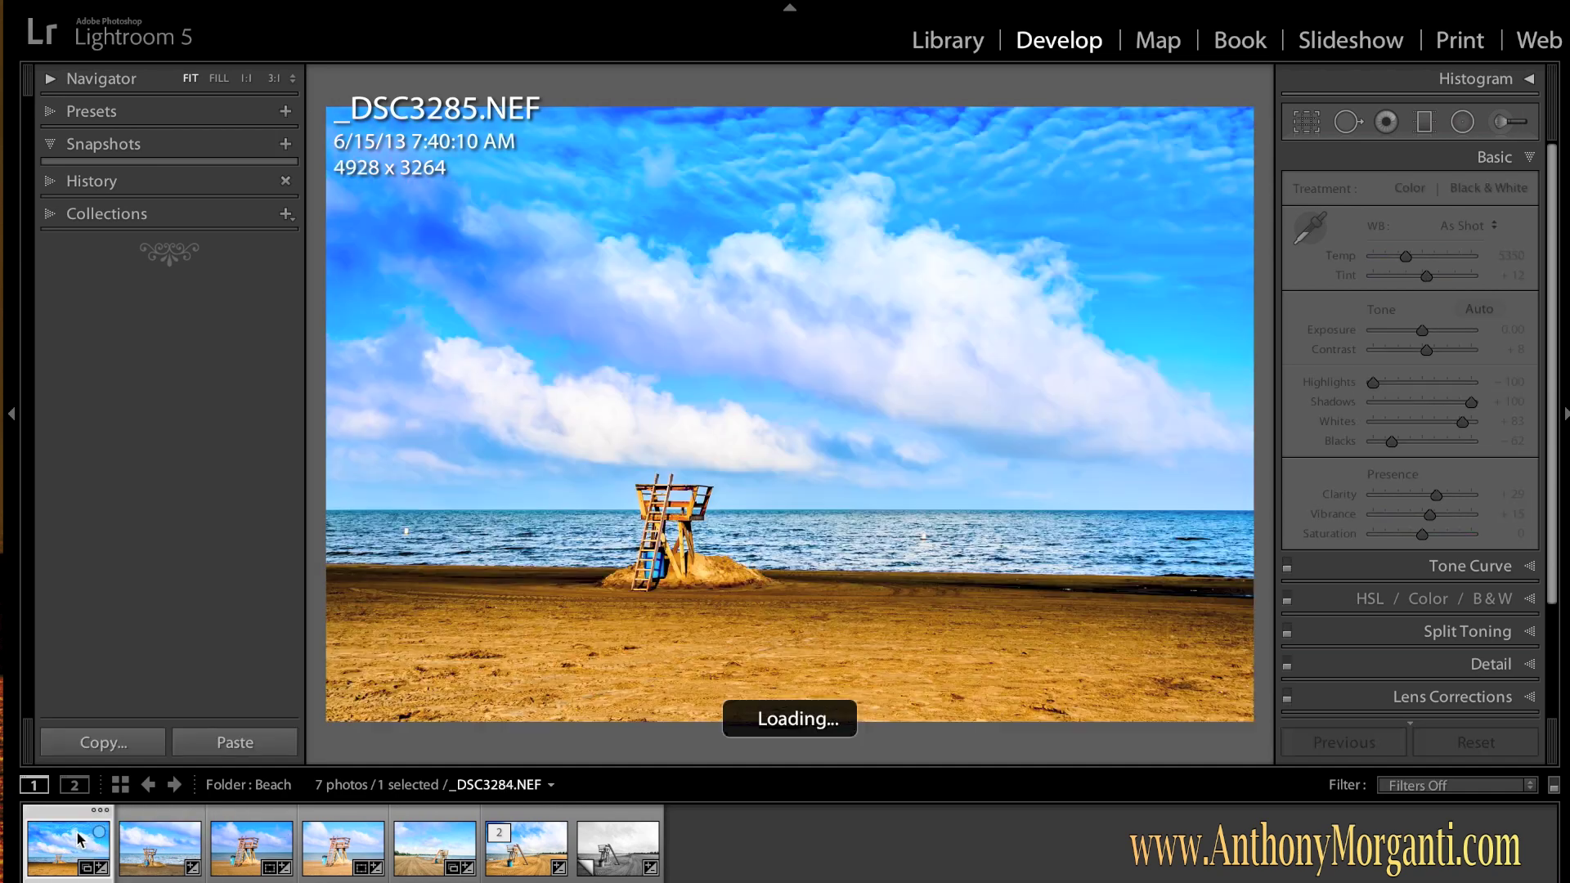
left_click(152, 853, "ctrl")
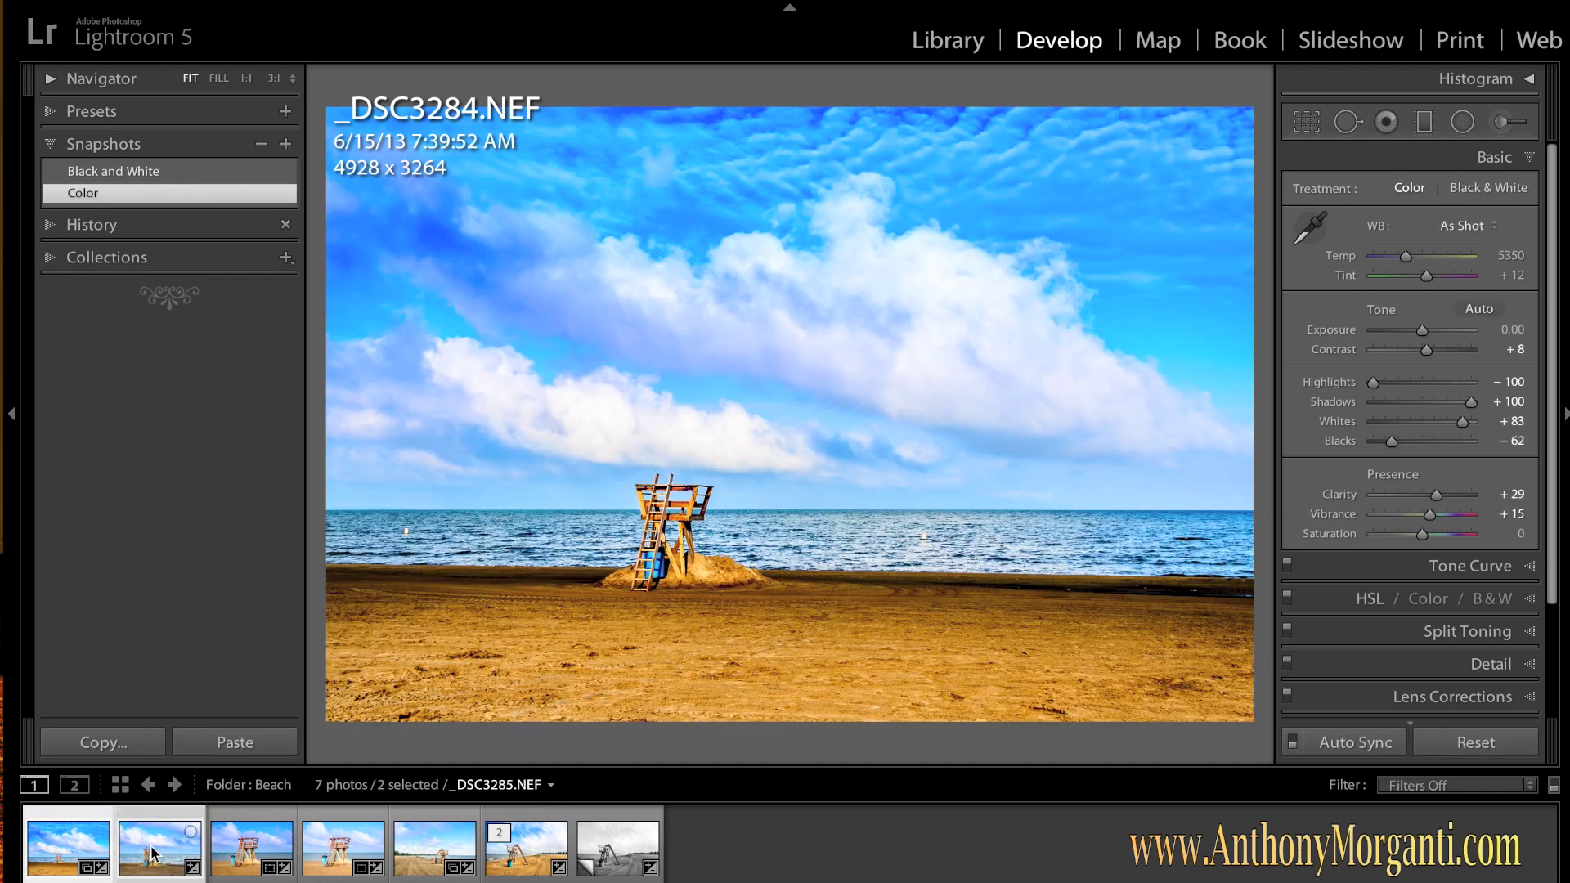
left_click(247, 853, "ctrl")
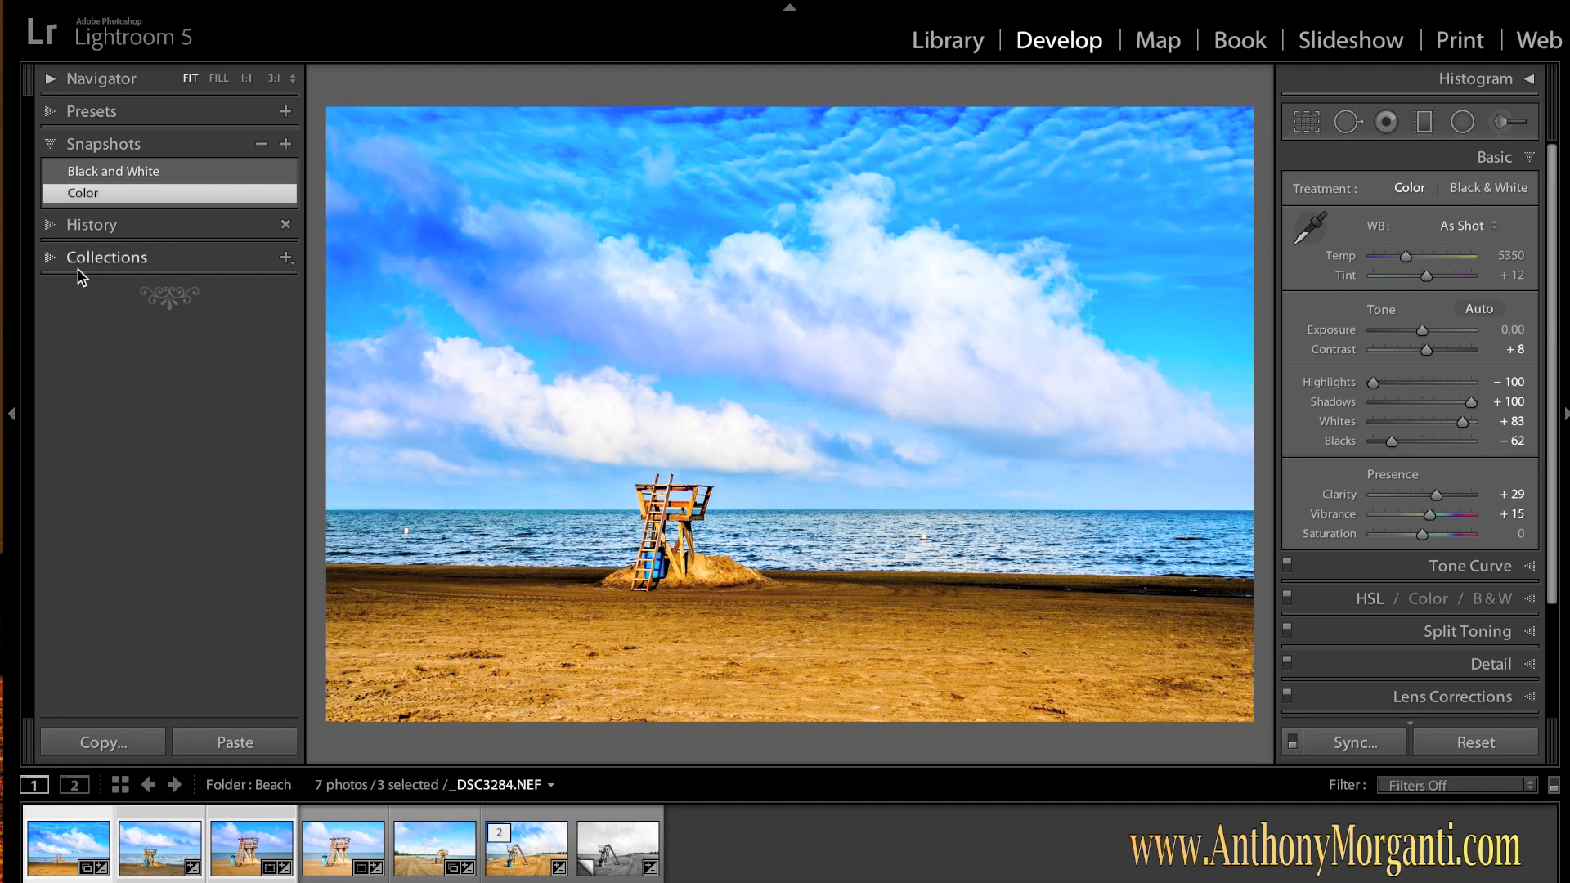
Create a collection named 'Beach' containing the selected photos
left_click(58, 258)
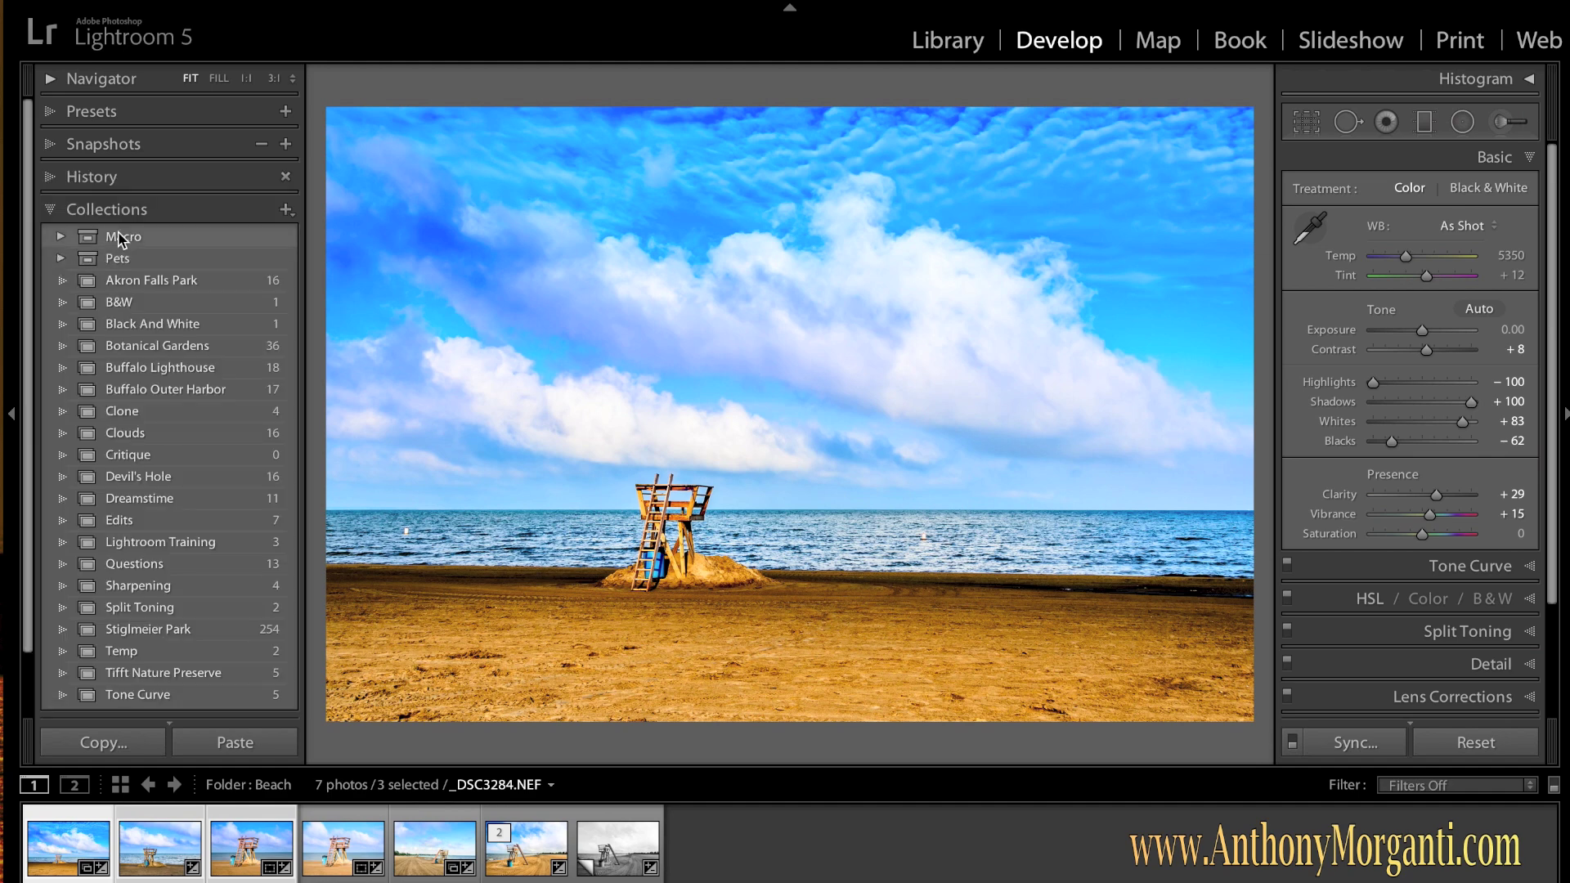
left_click(285, 211)
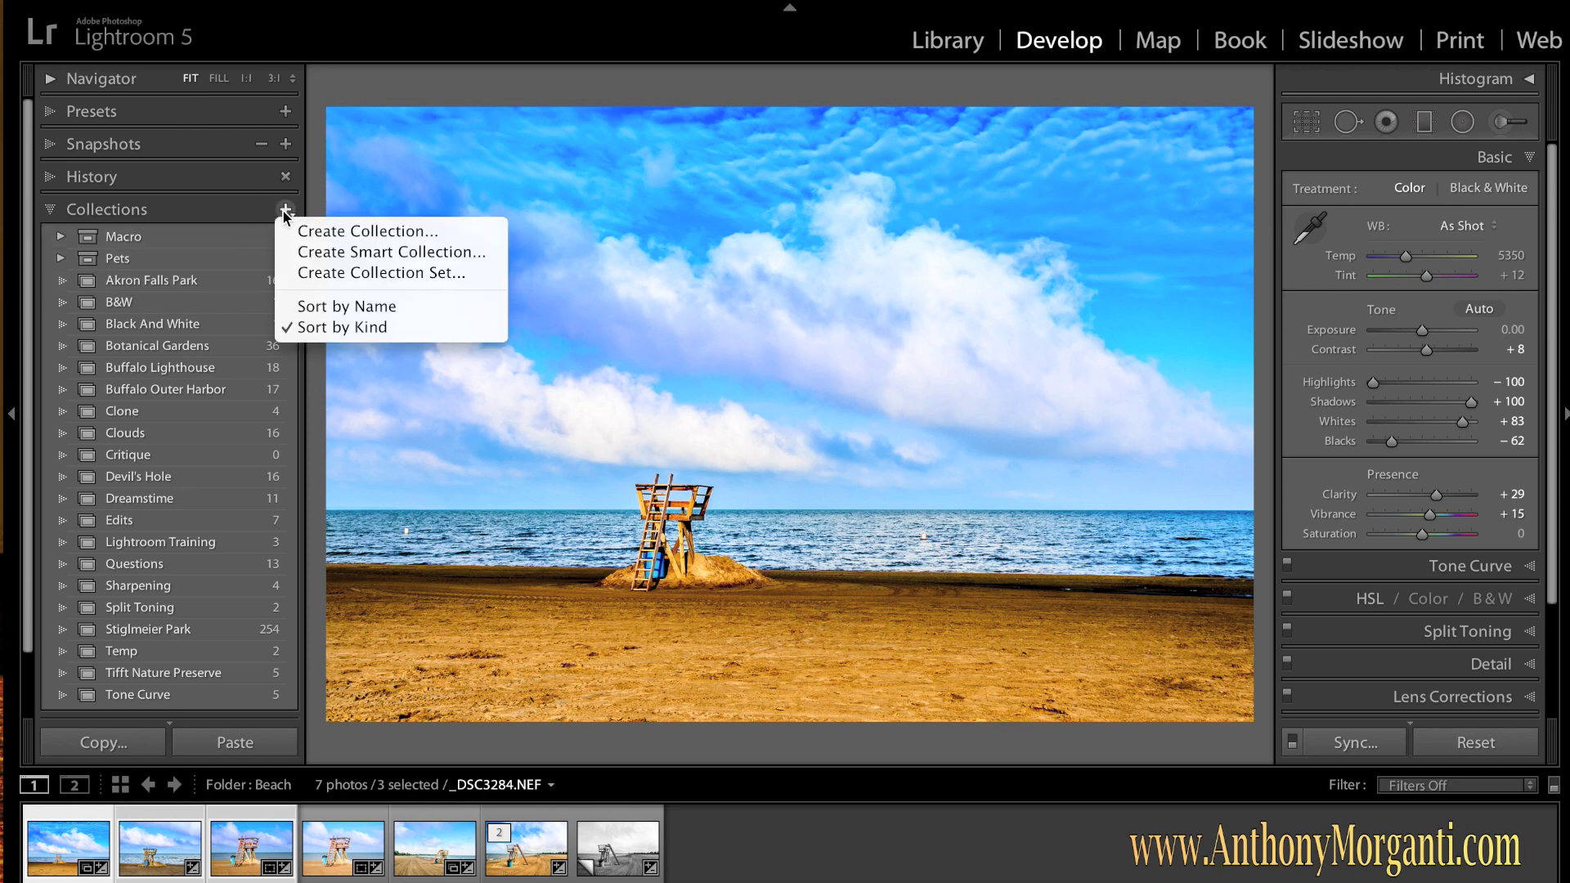
left_click(309, 231)
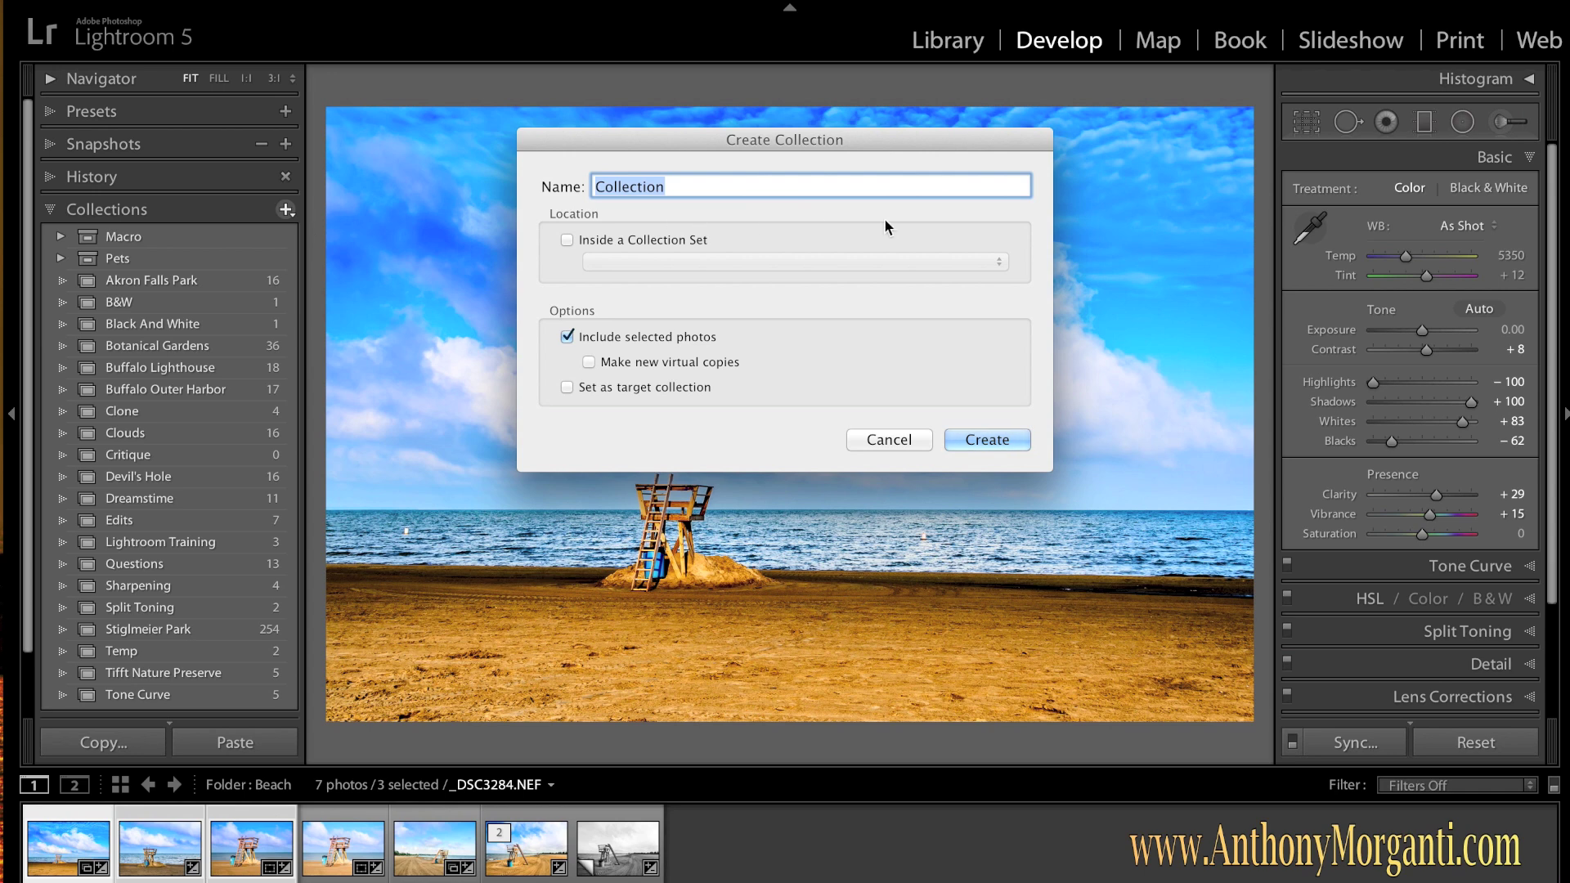
type("Beach")
left_click(1002, 443)
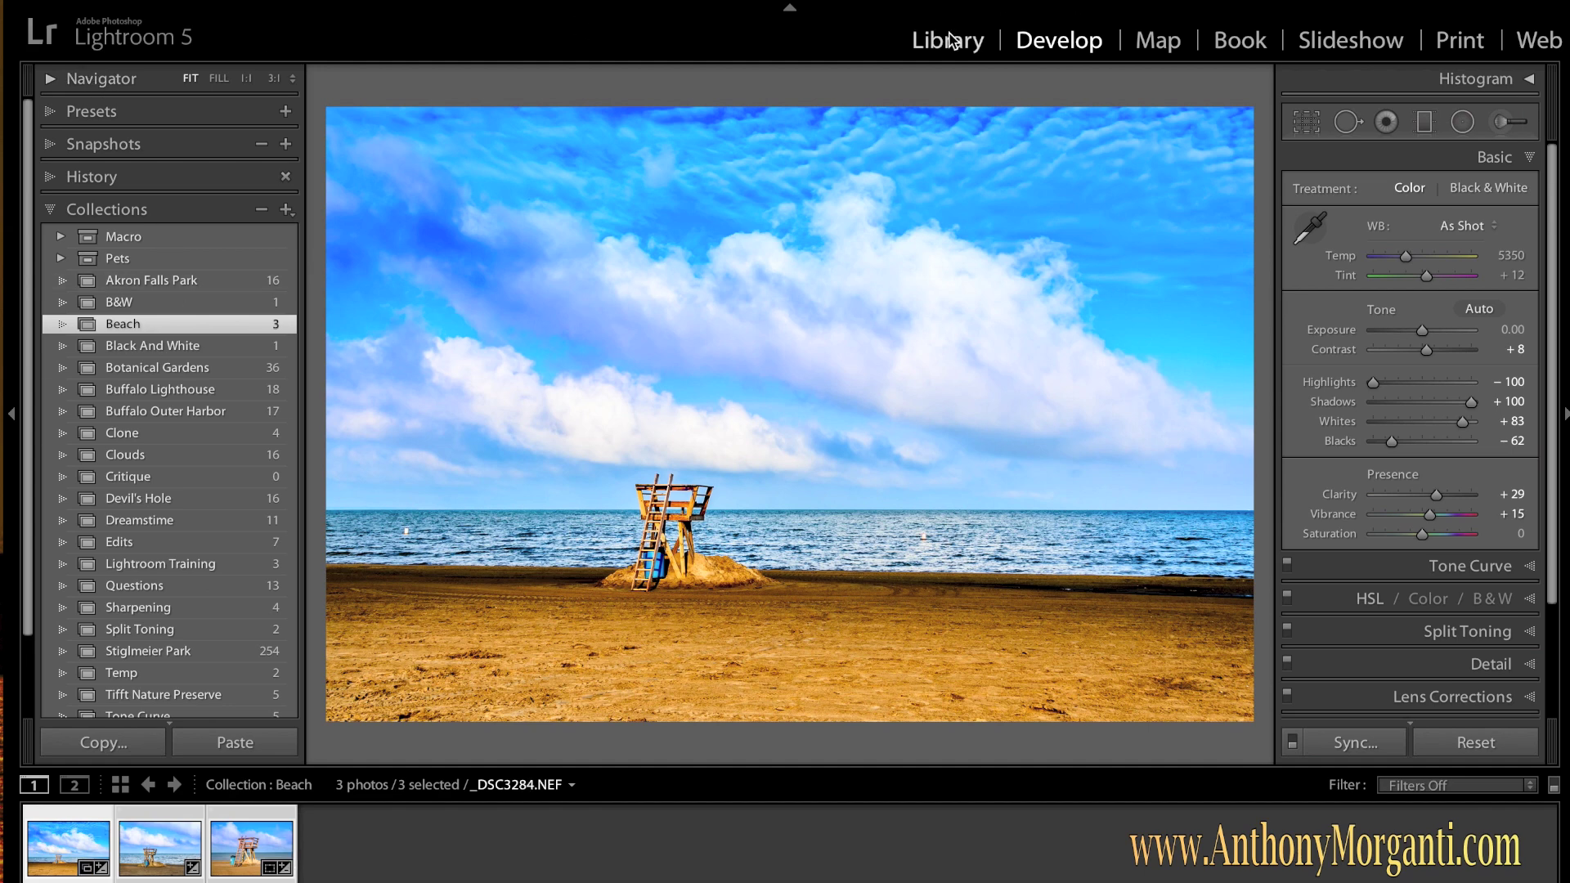
Switch to the Library grid and show the Beach folder's seven photos
left_click(951, 41)
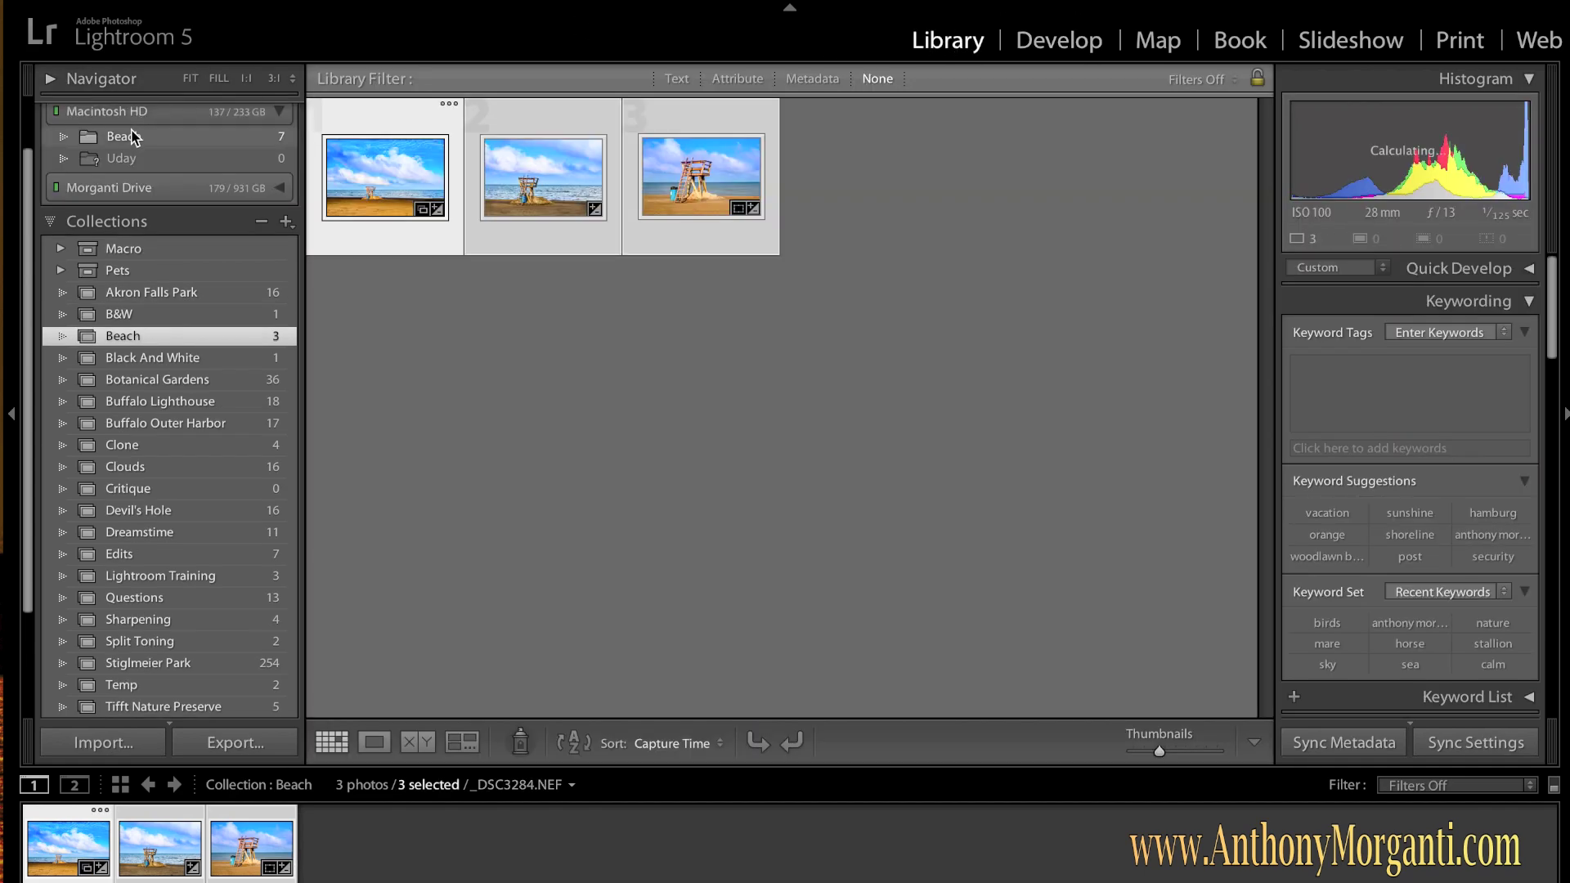
left_click(131, 137)
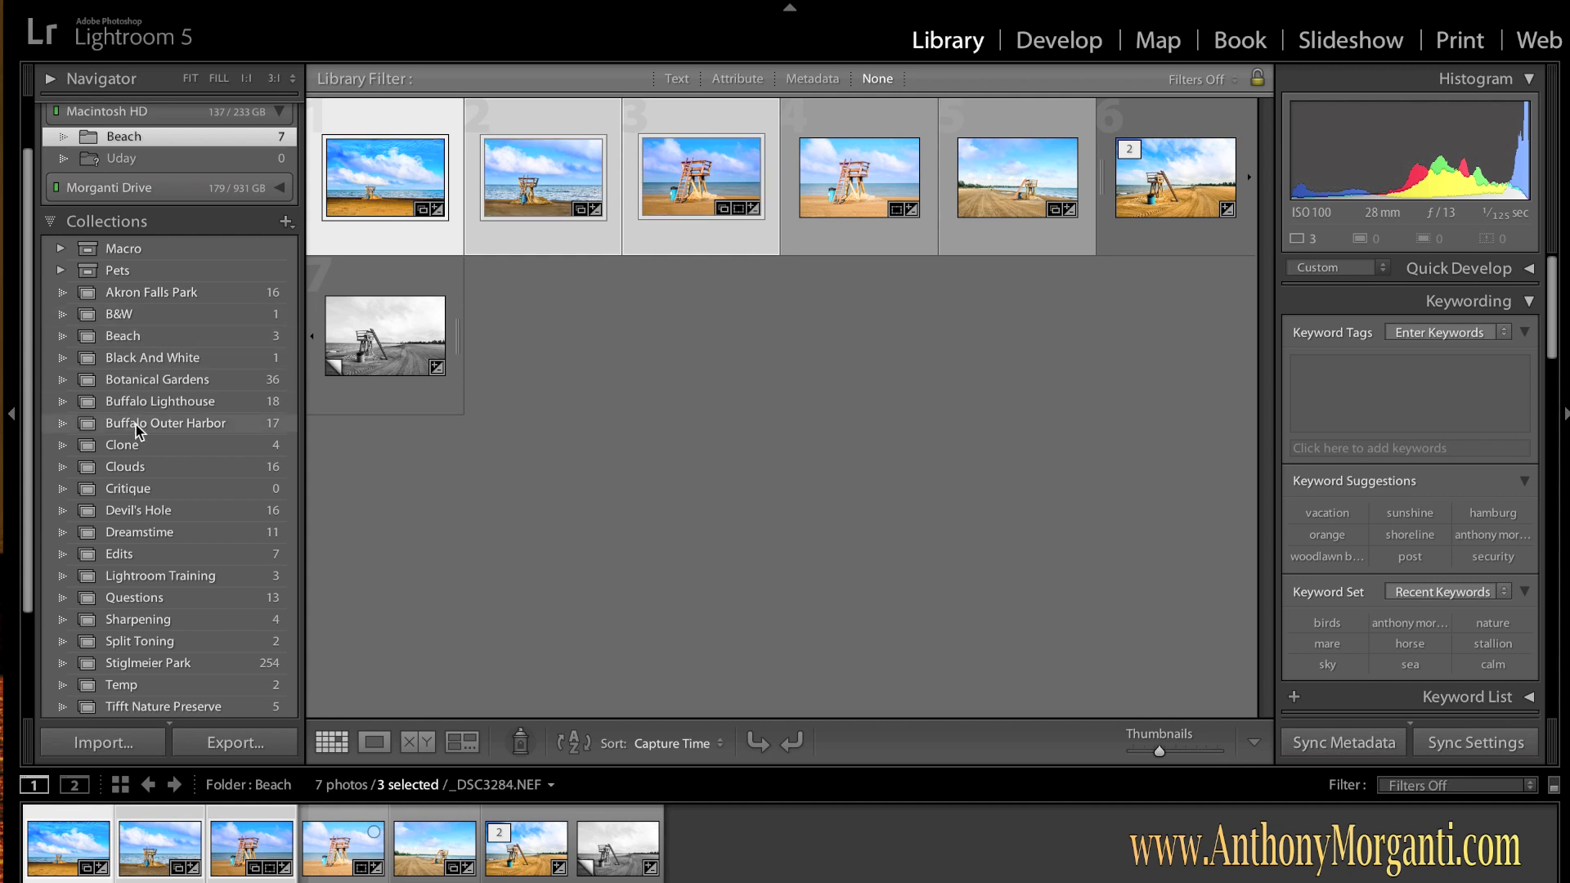
Drag the black-and-white virtual copy into the Beach collection, bringing it to 4 photos
left_click(335, 842)
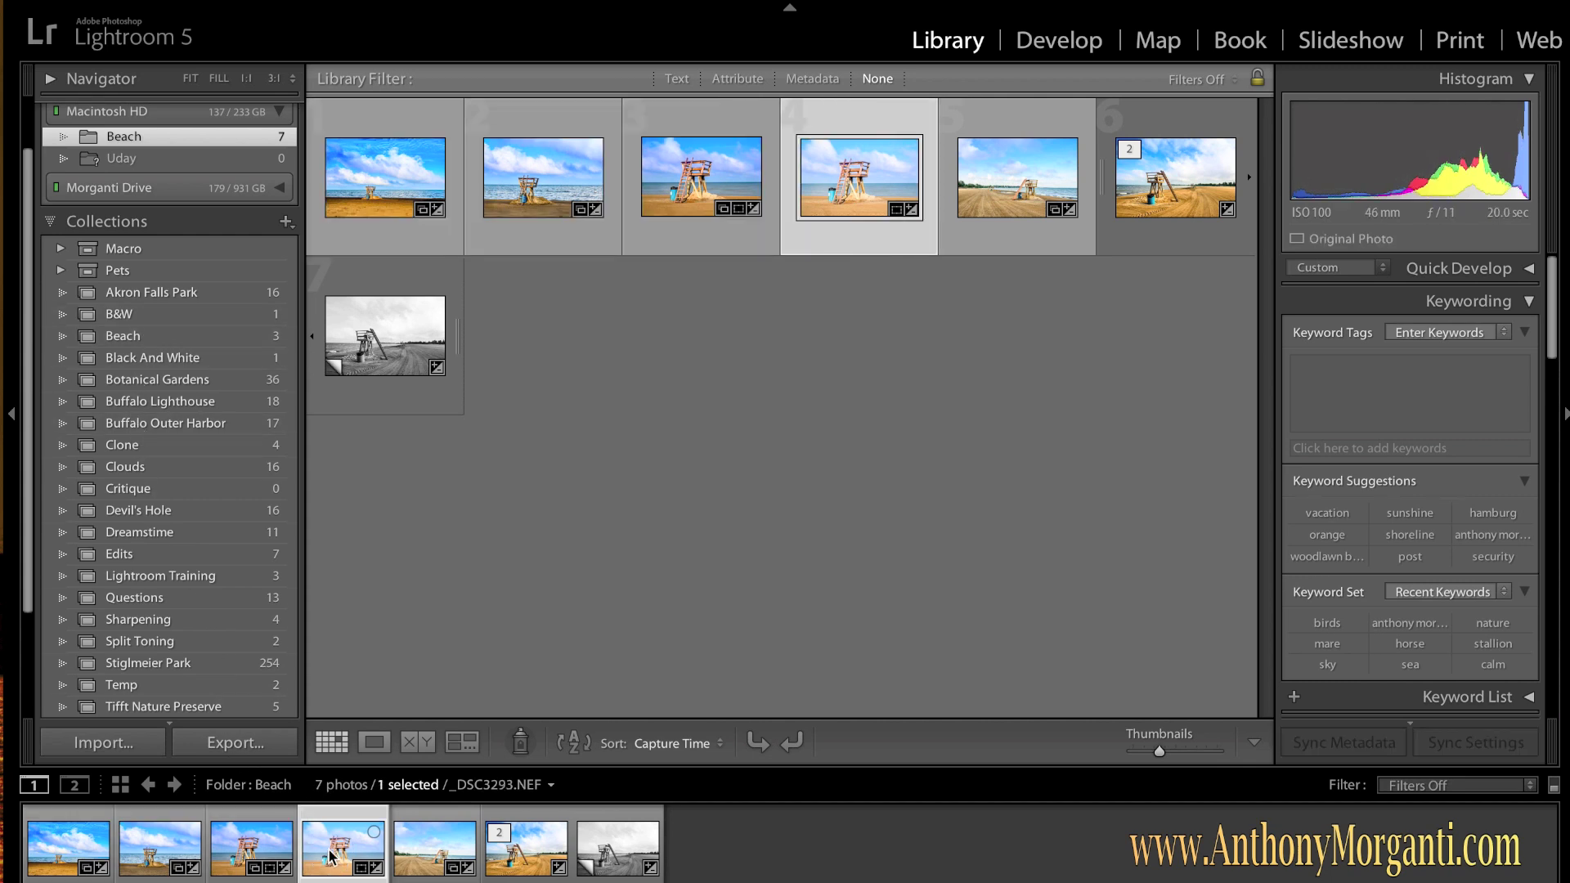
left_click(427, 845)
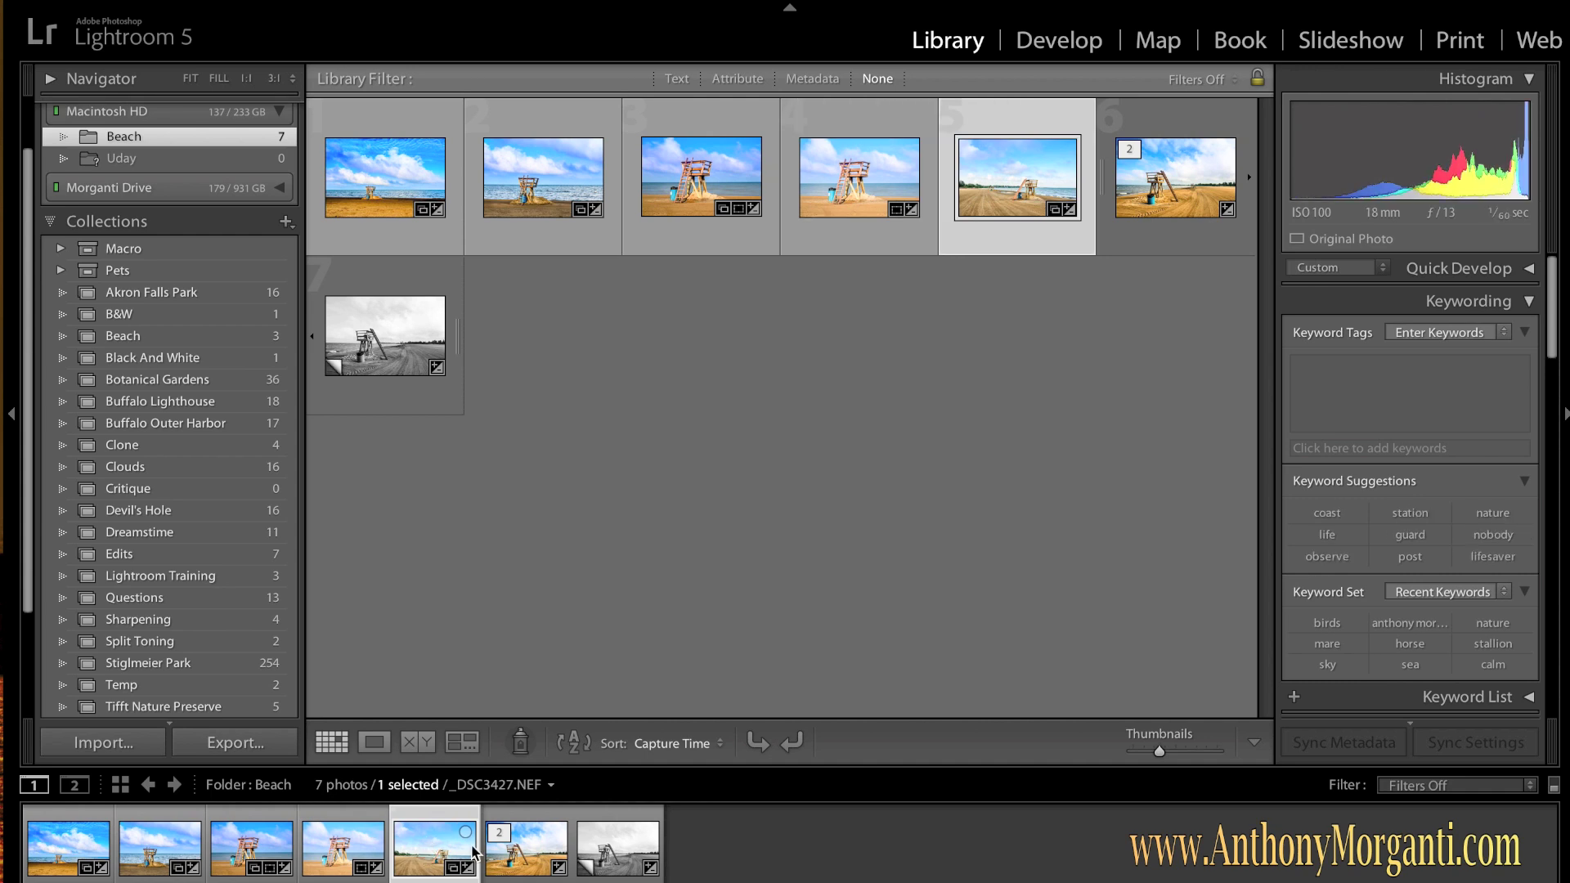
left_click(609, 858)
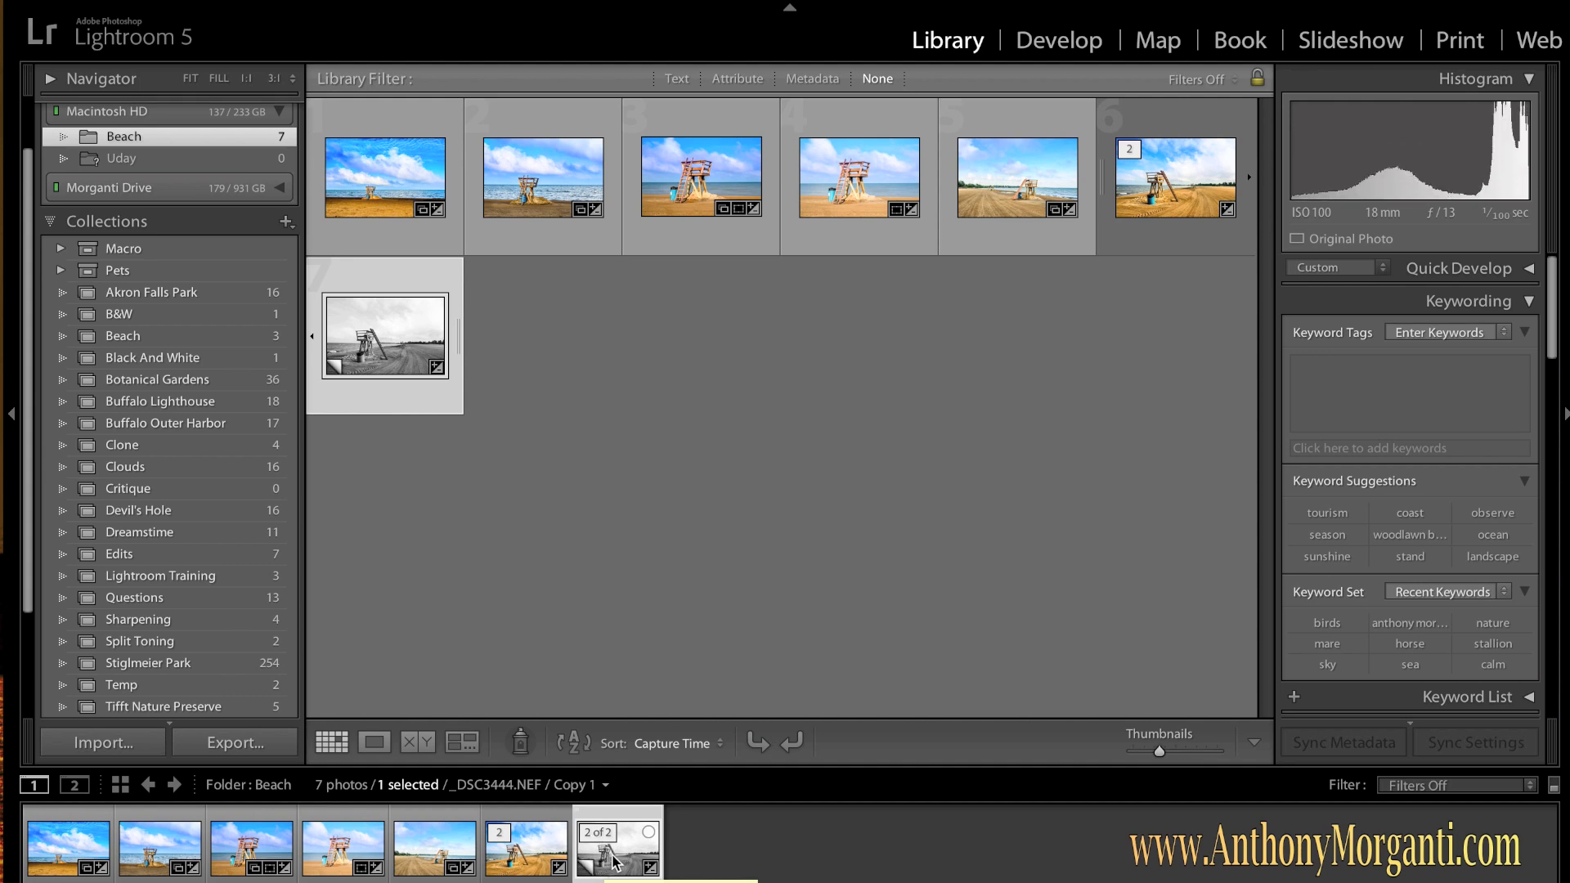
left_click_drag(615, 862, 135, 344)
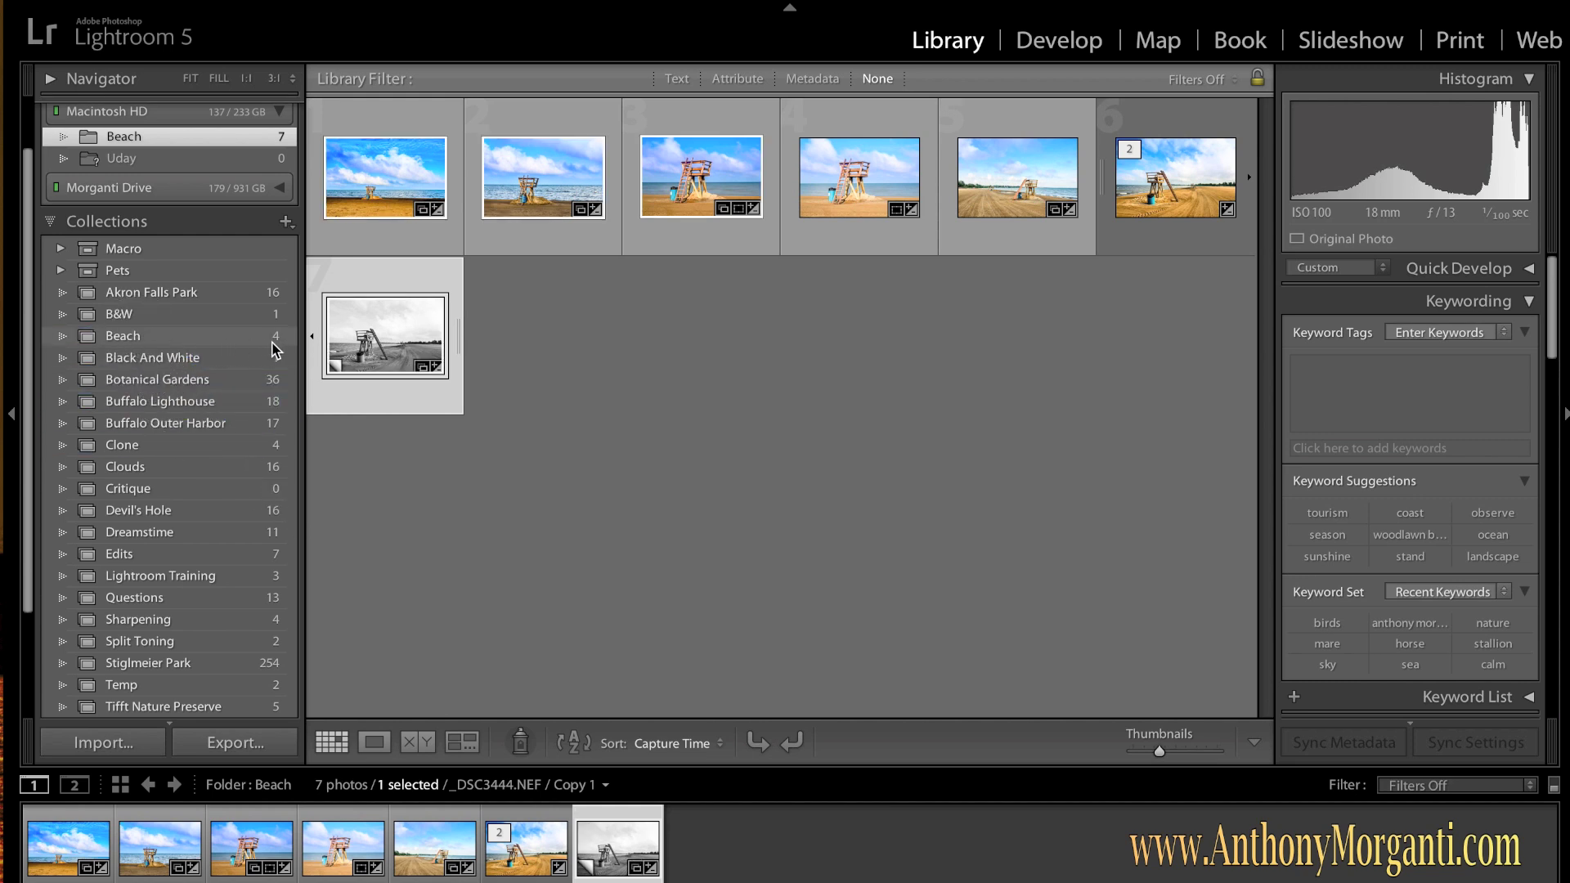
left_click(128, 342)
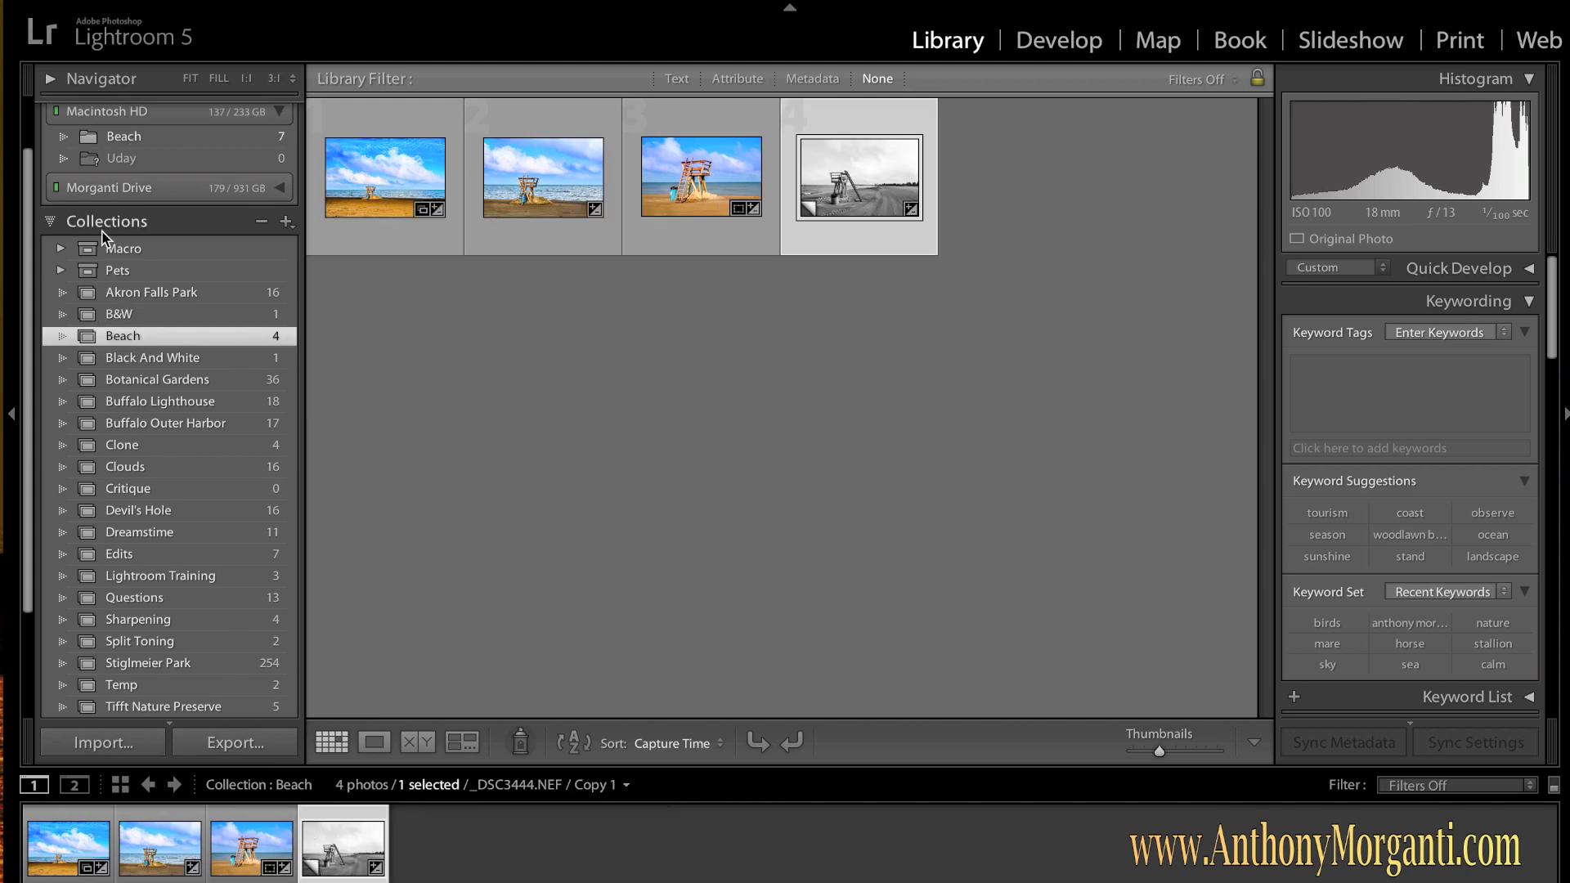
left_click(127, 146)
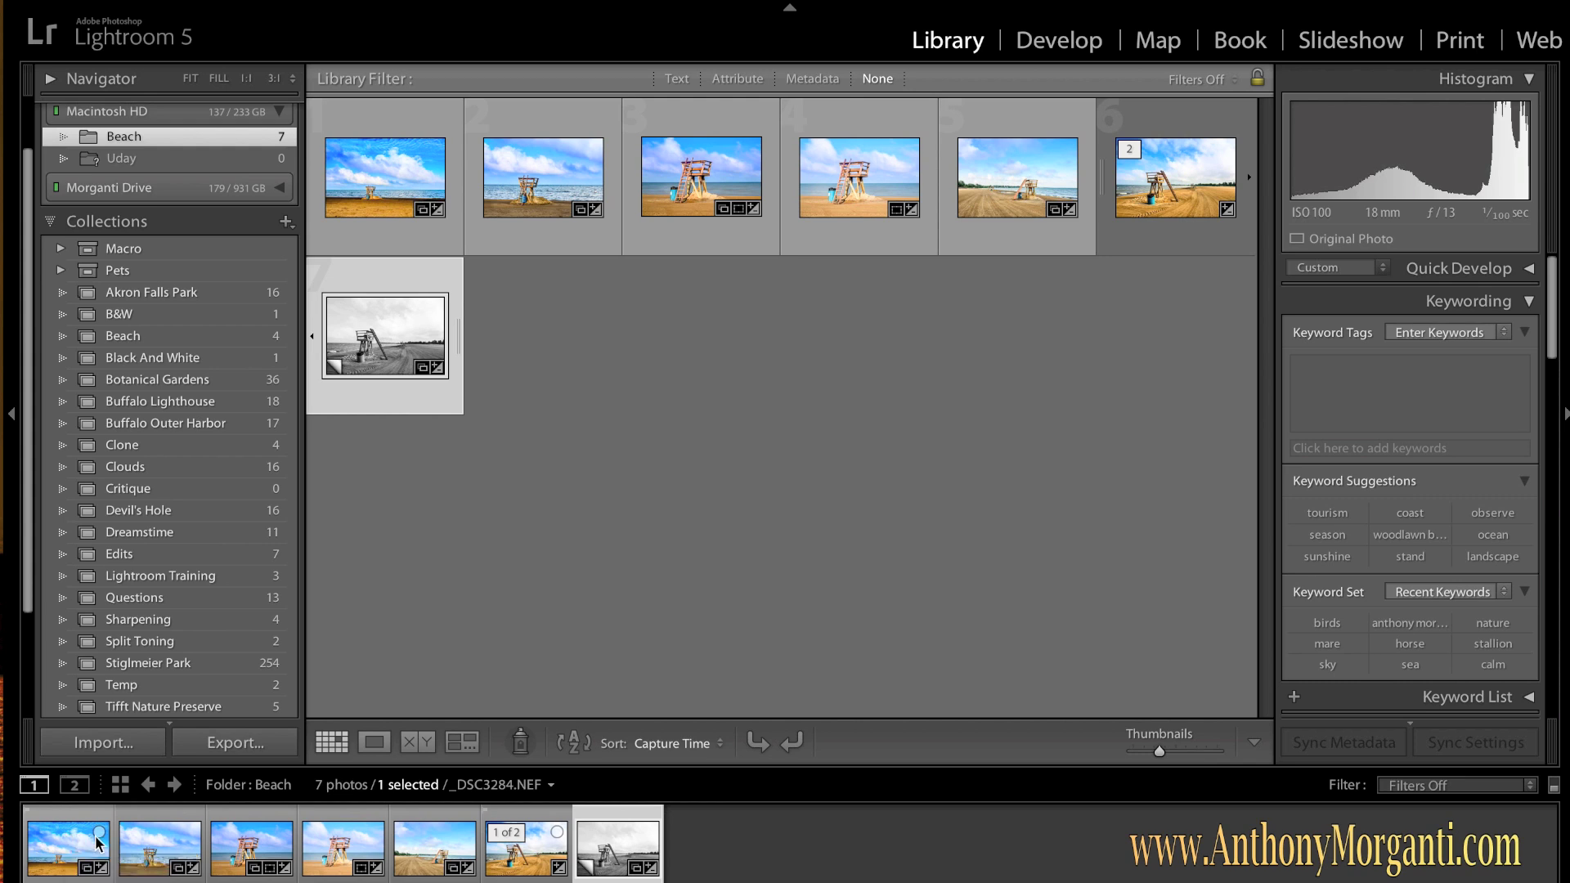
Select the first beach photo in the Beach folder's filmstrip
left_click(54, 840)
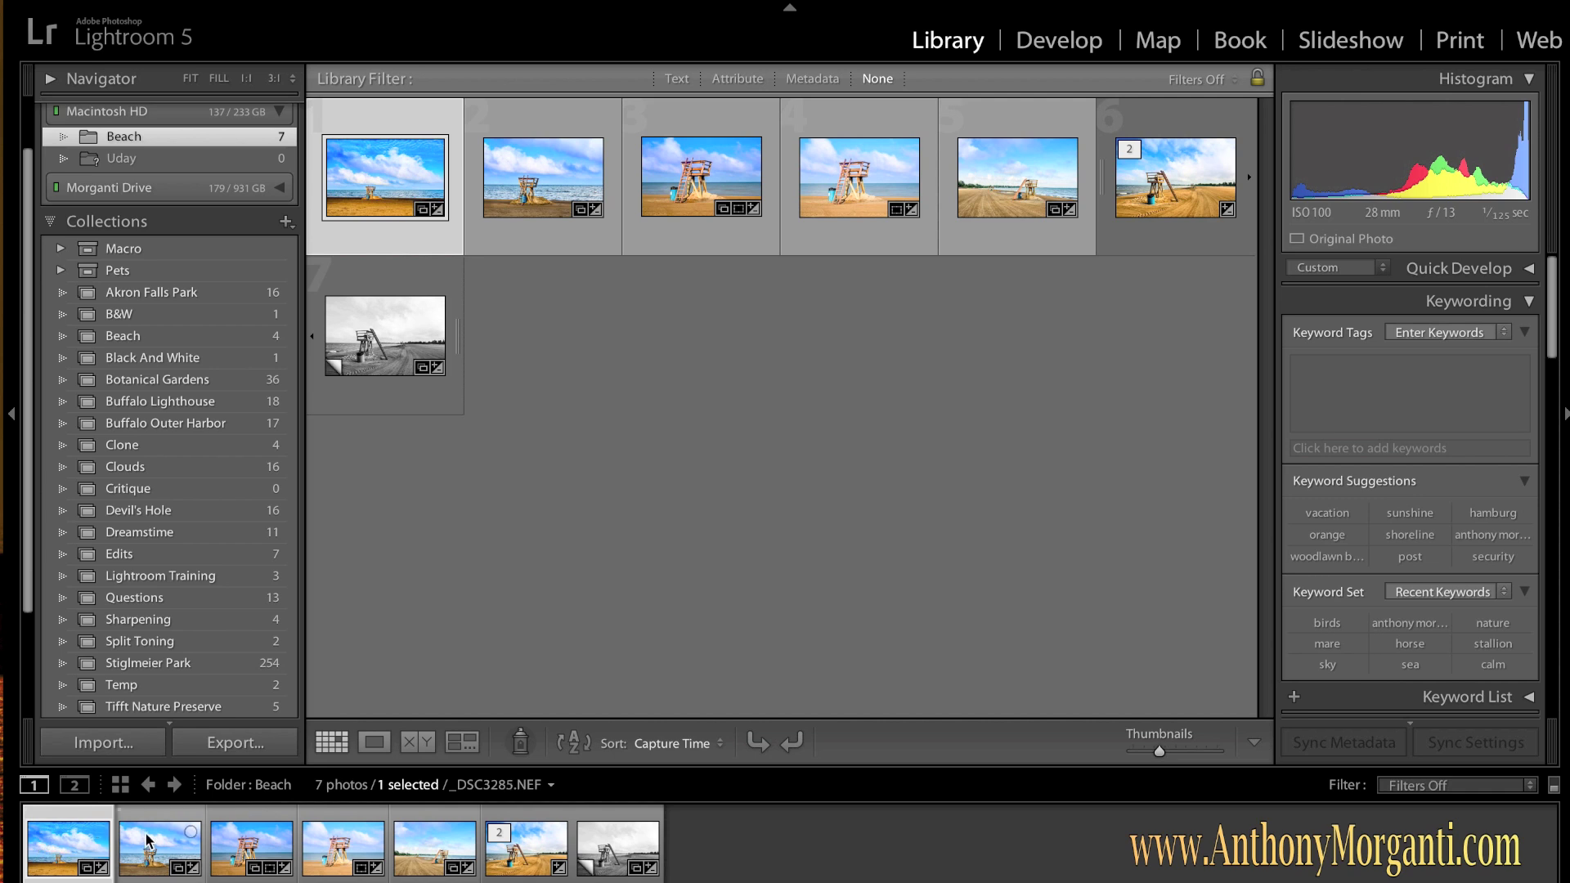
Select the first three beach thumbnails and group them into one stack
left_click(251, 848, "shift")
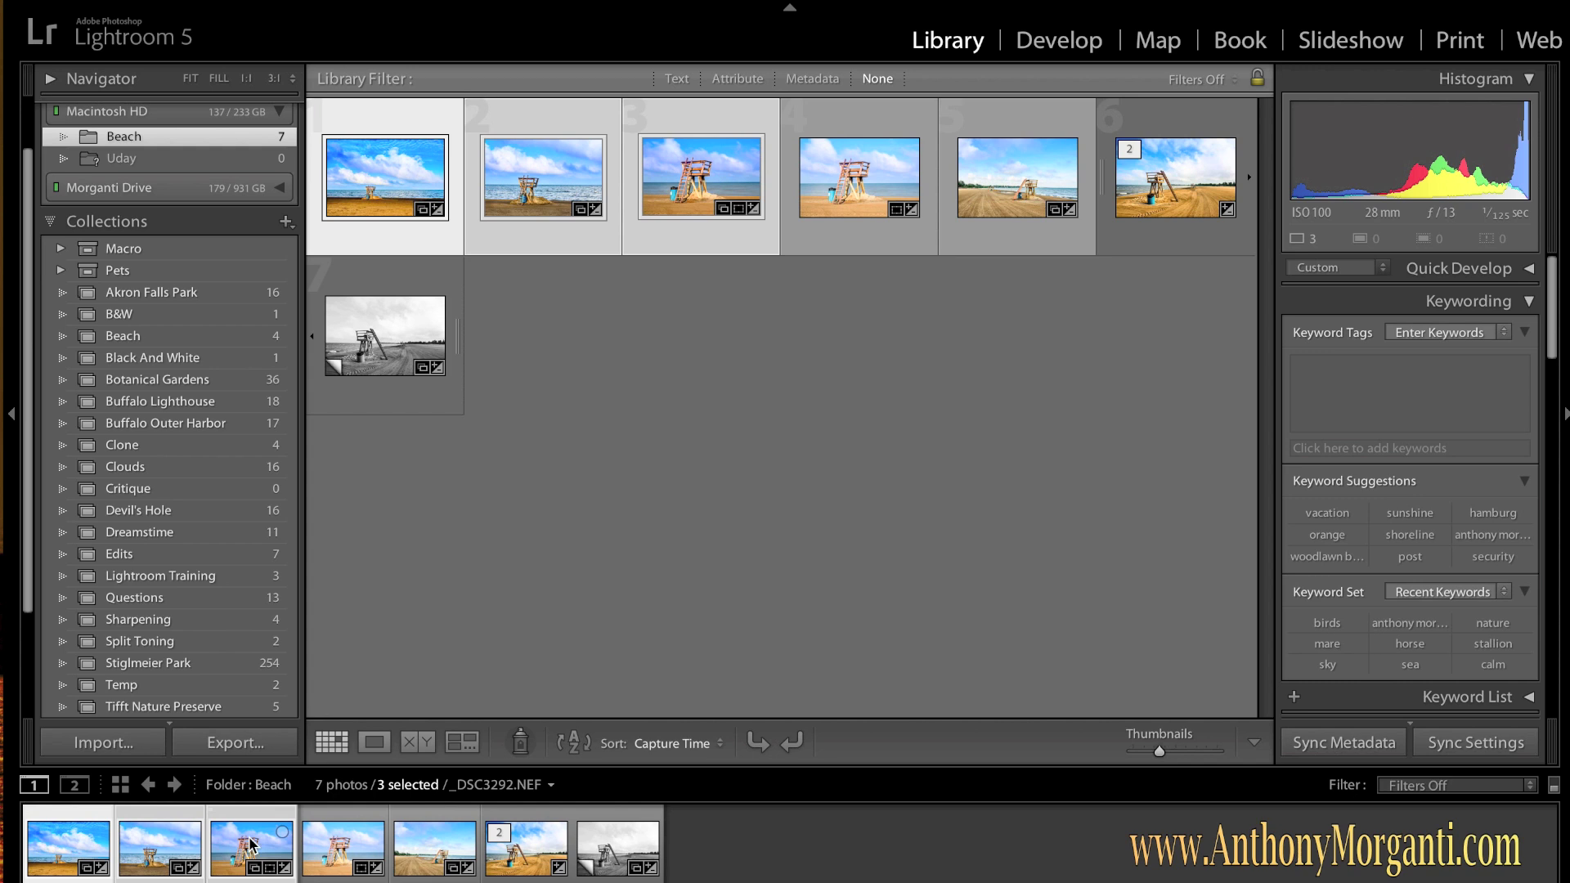
right_click(155, 837)
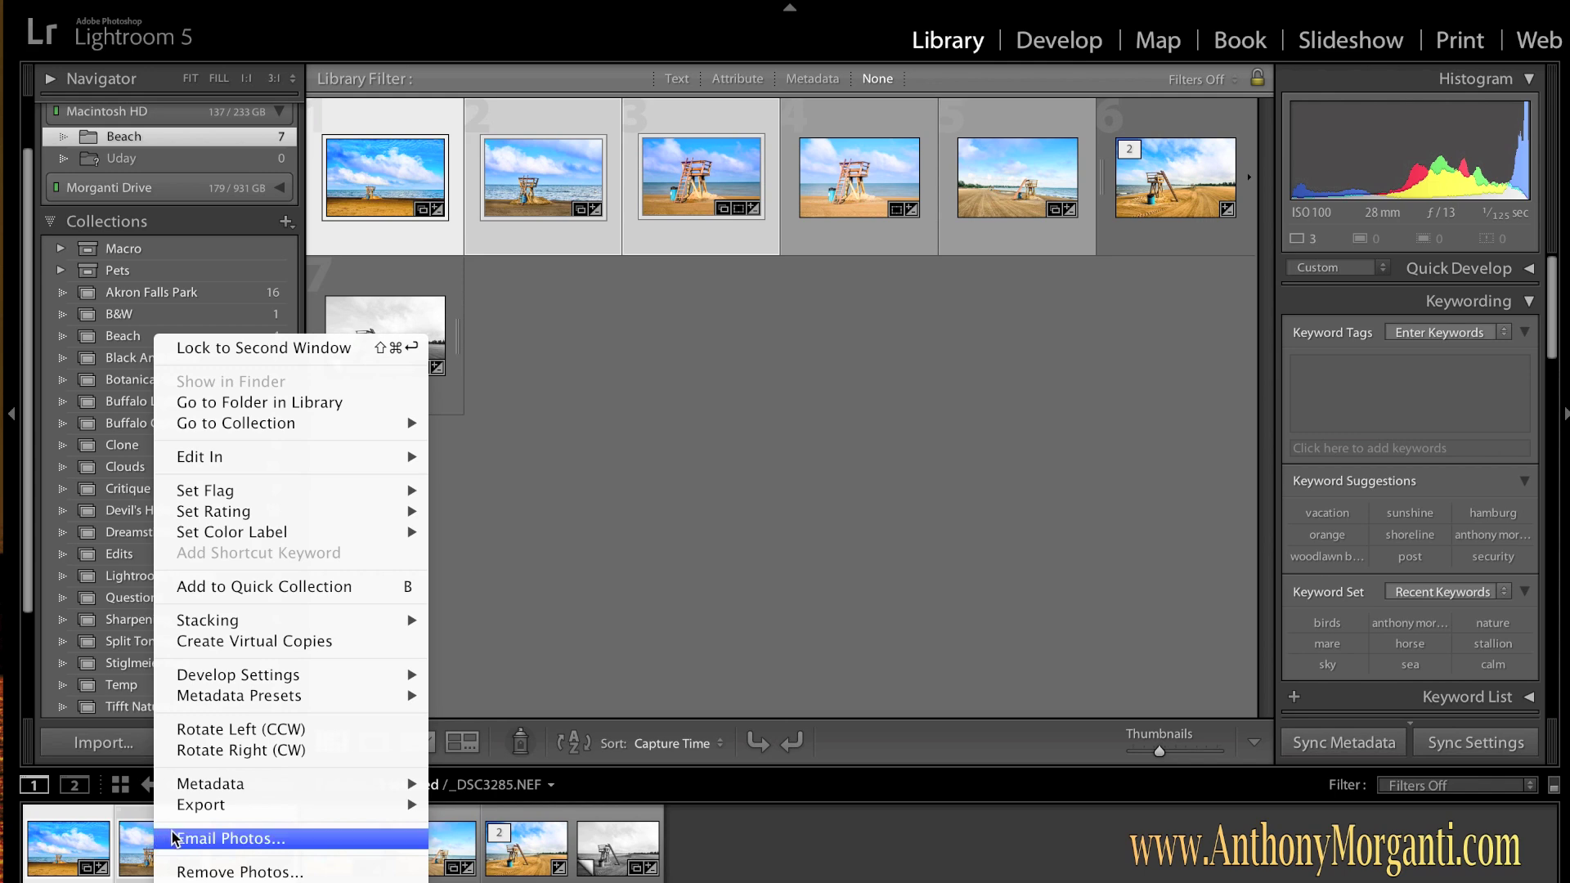
mouse_move(377, 625)
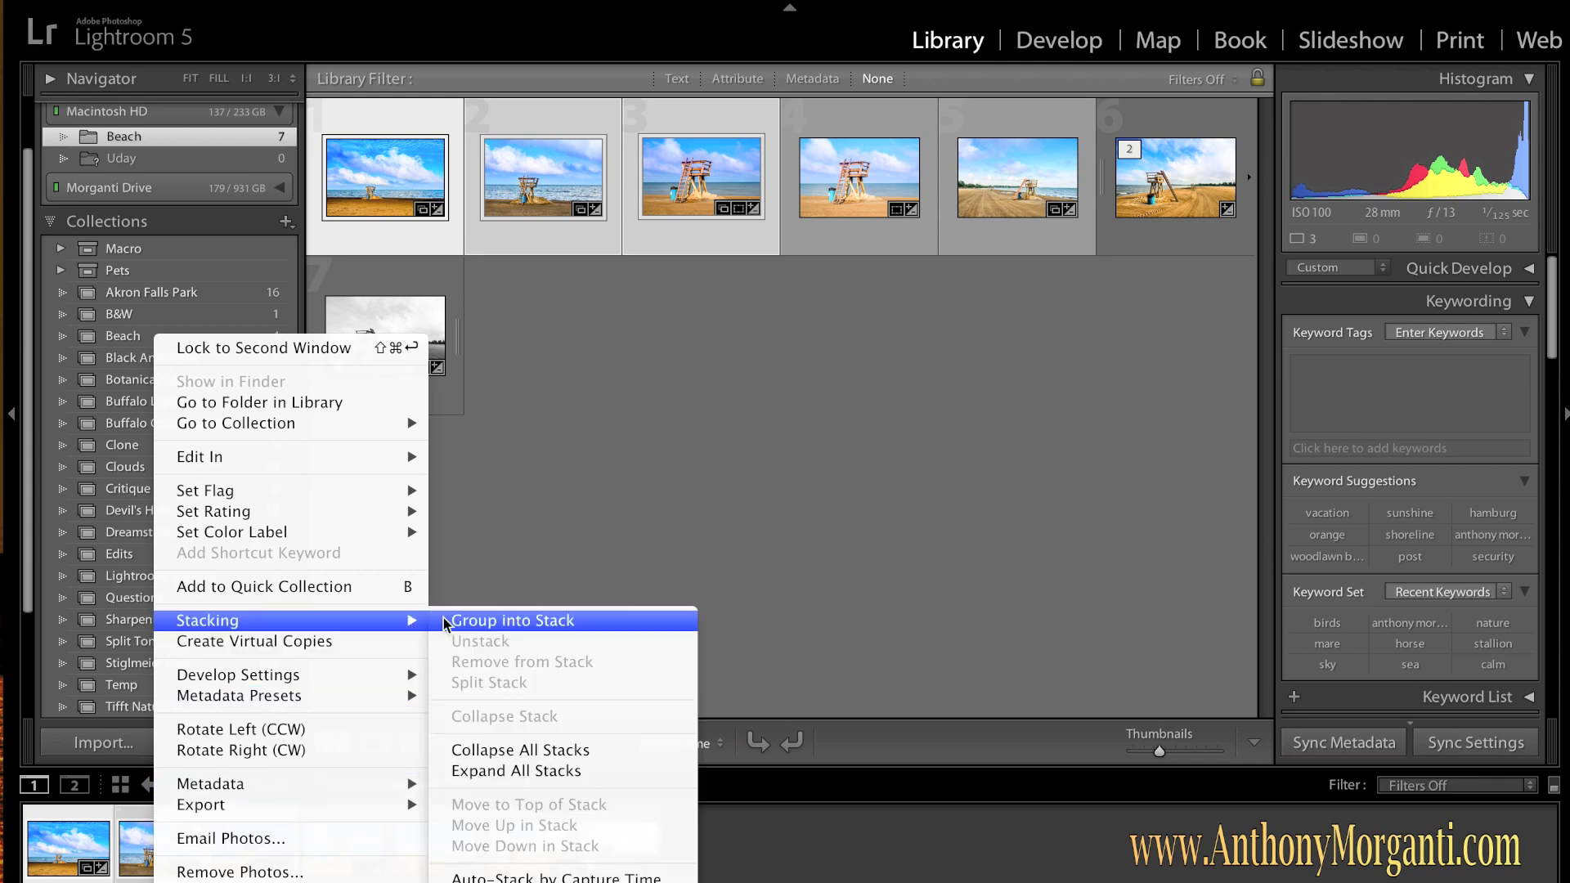
left_click(491, 622)
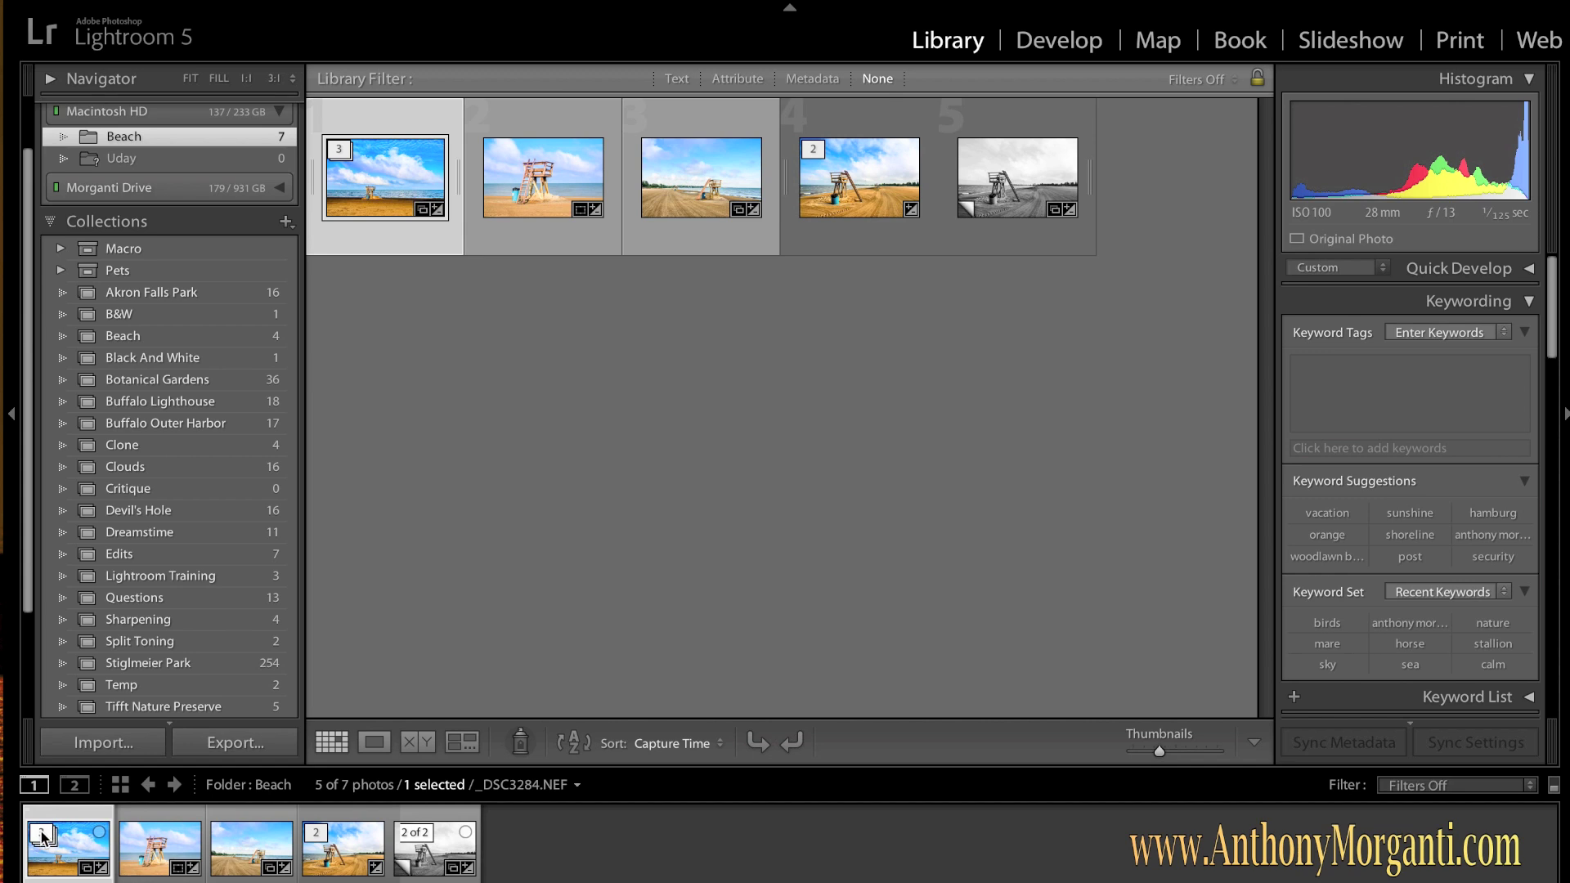
Expand the stack from the first thumbnail's badge so all seven beach photos are visible
left_click(41, 834)
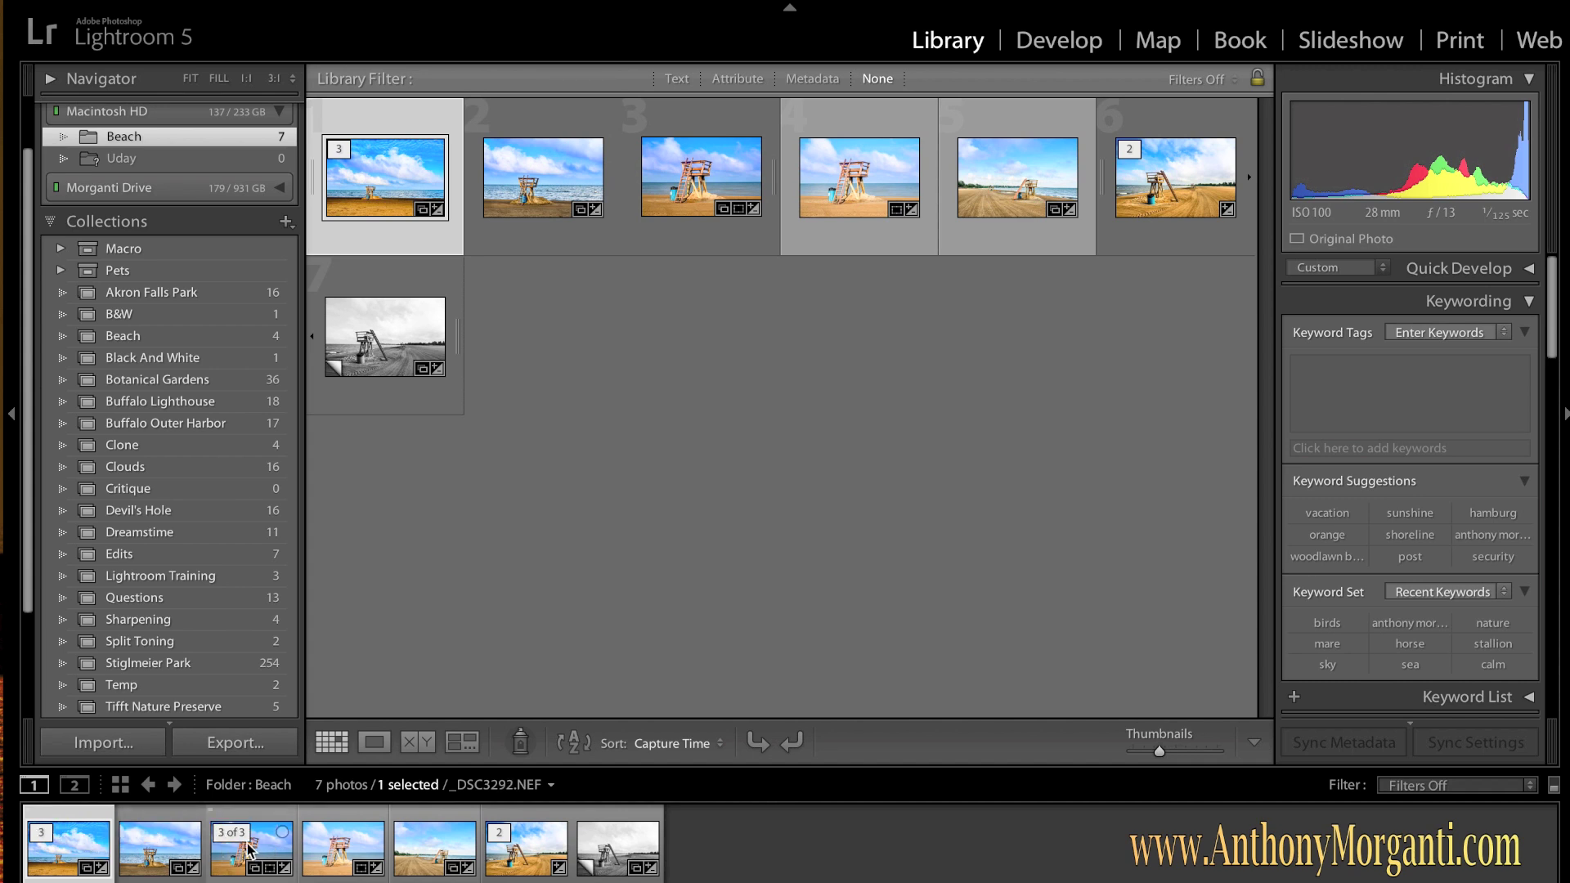
left_click(59, 833)
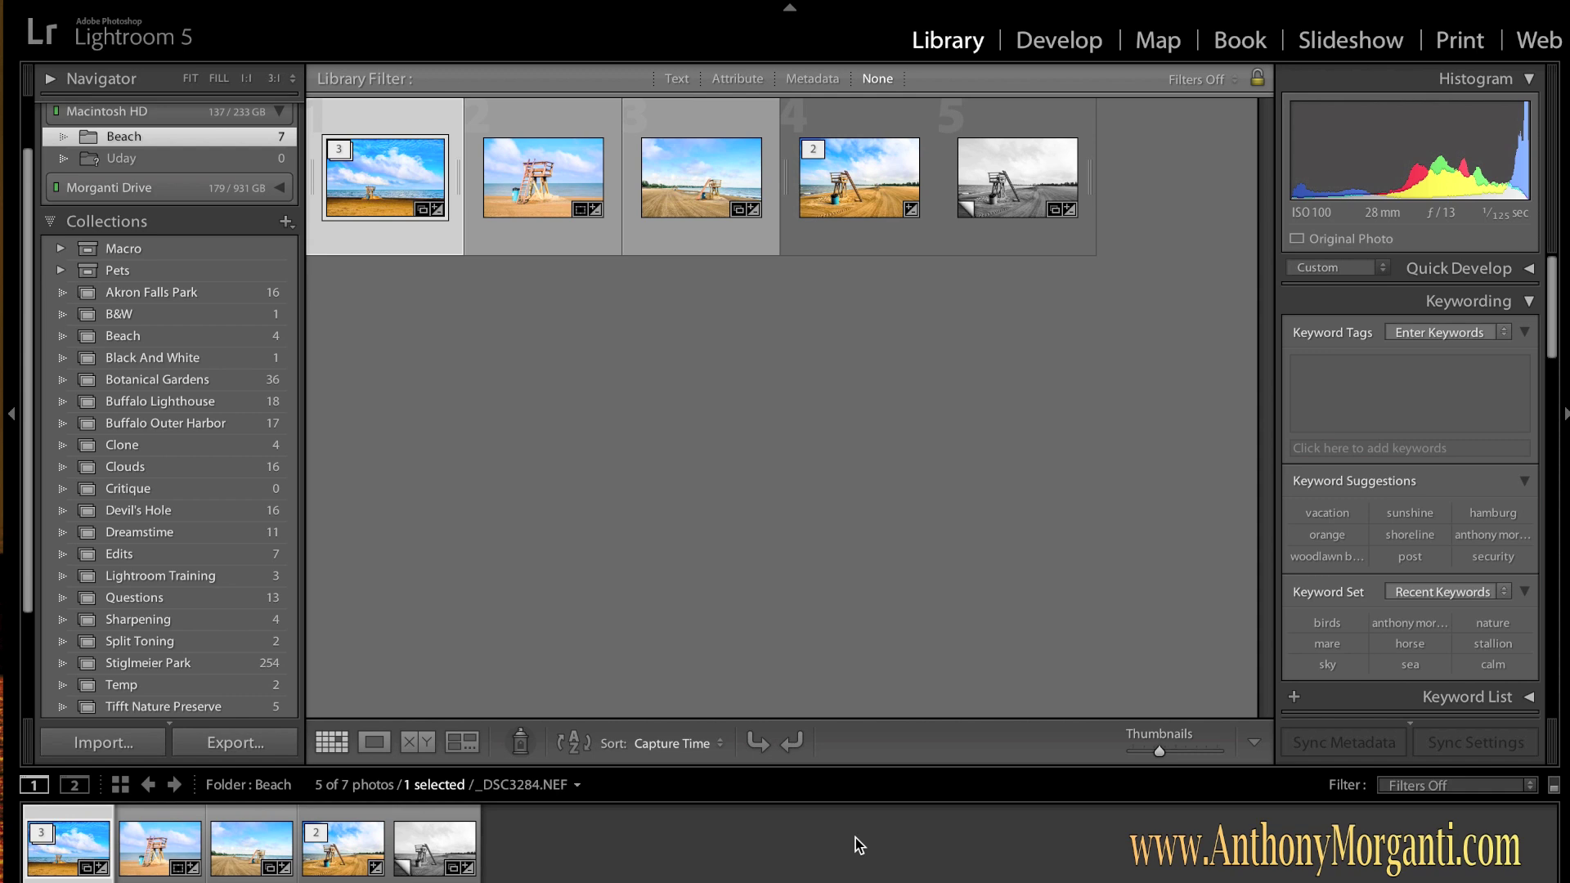
left_click(46, 834)
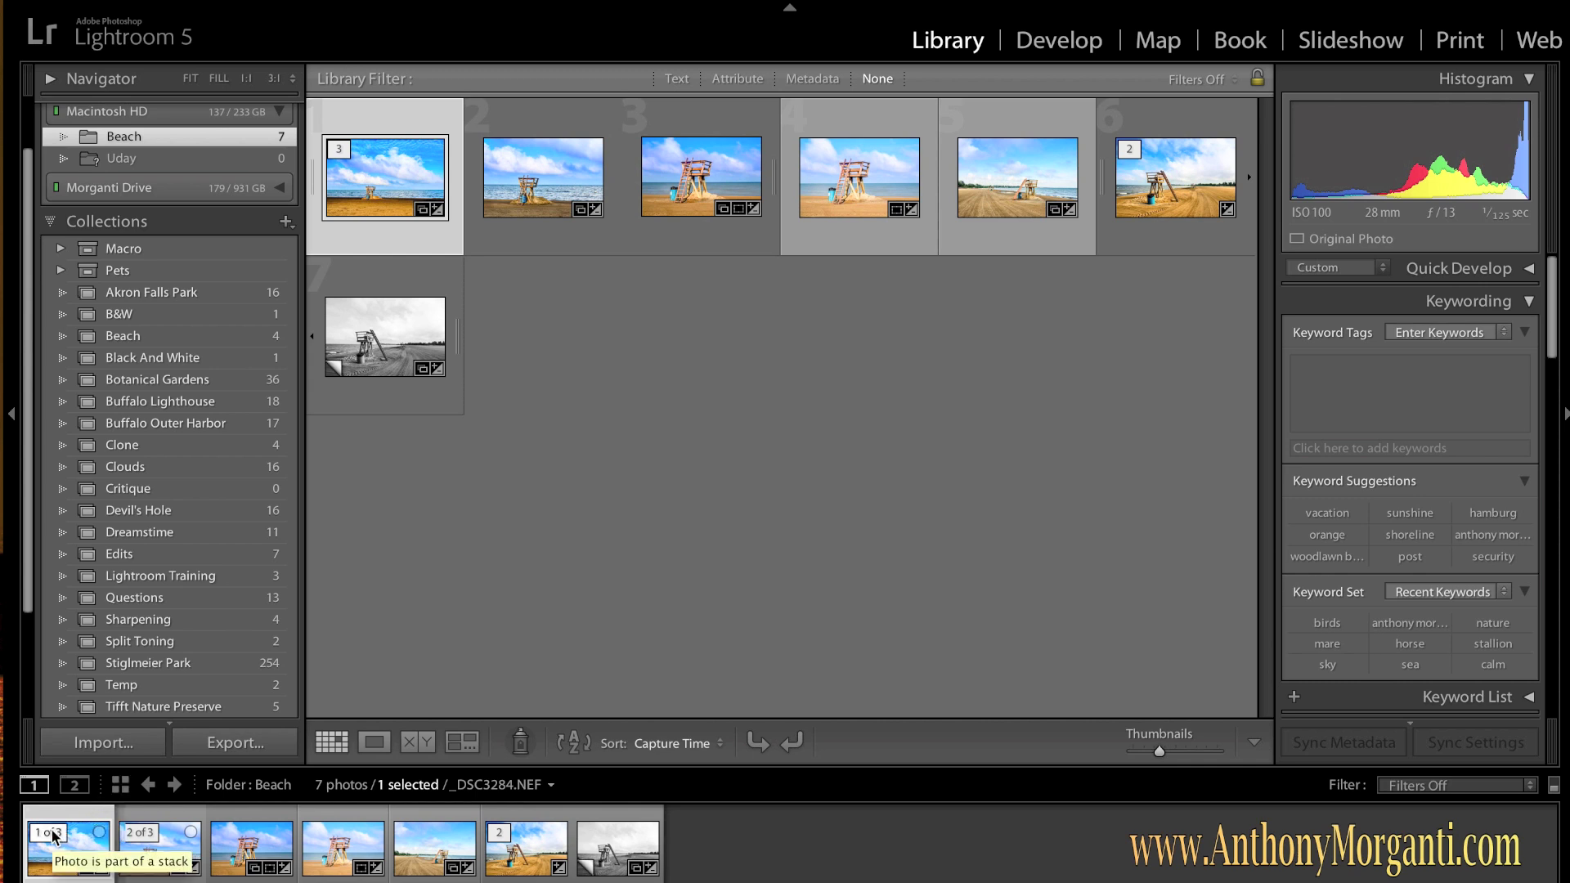
right_click(52, 830)
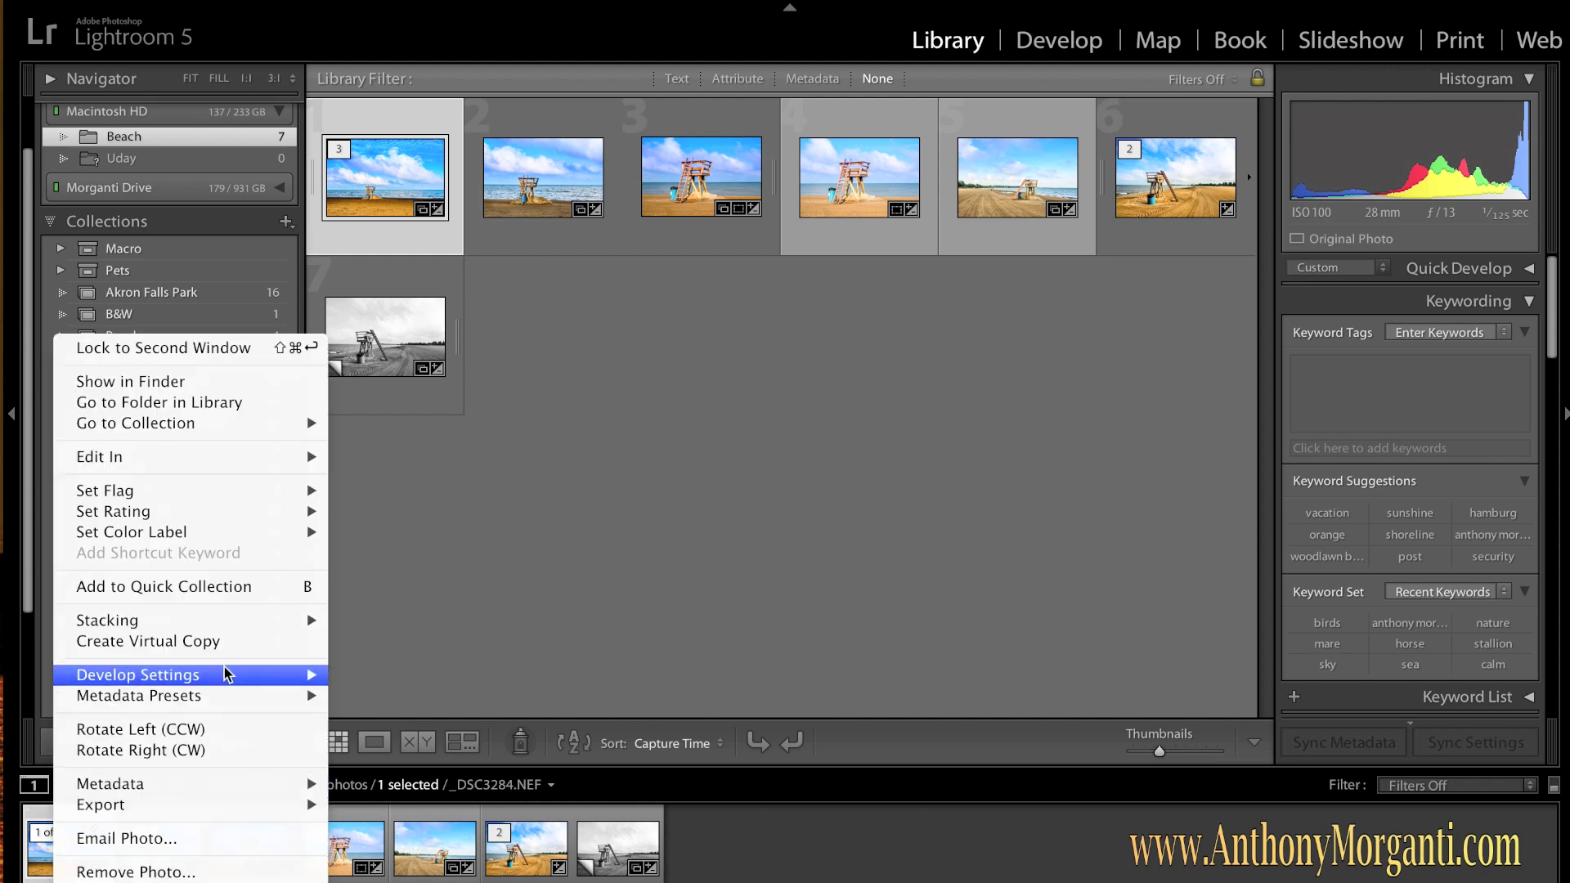
Unstack the three-photo stack using Stacking > Unstack
mouse_move(269, 621)
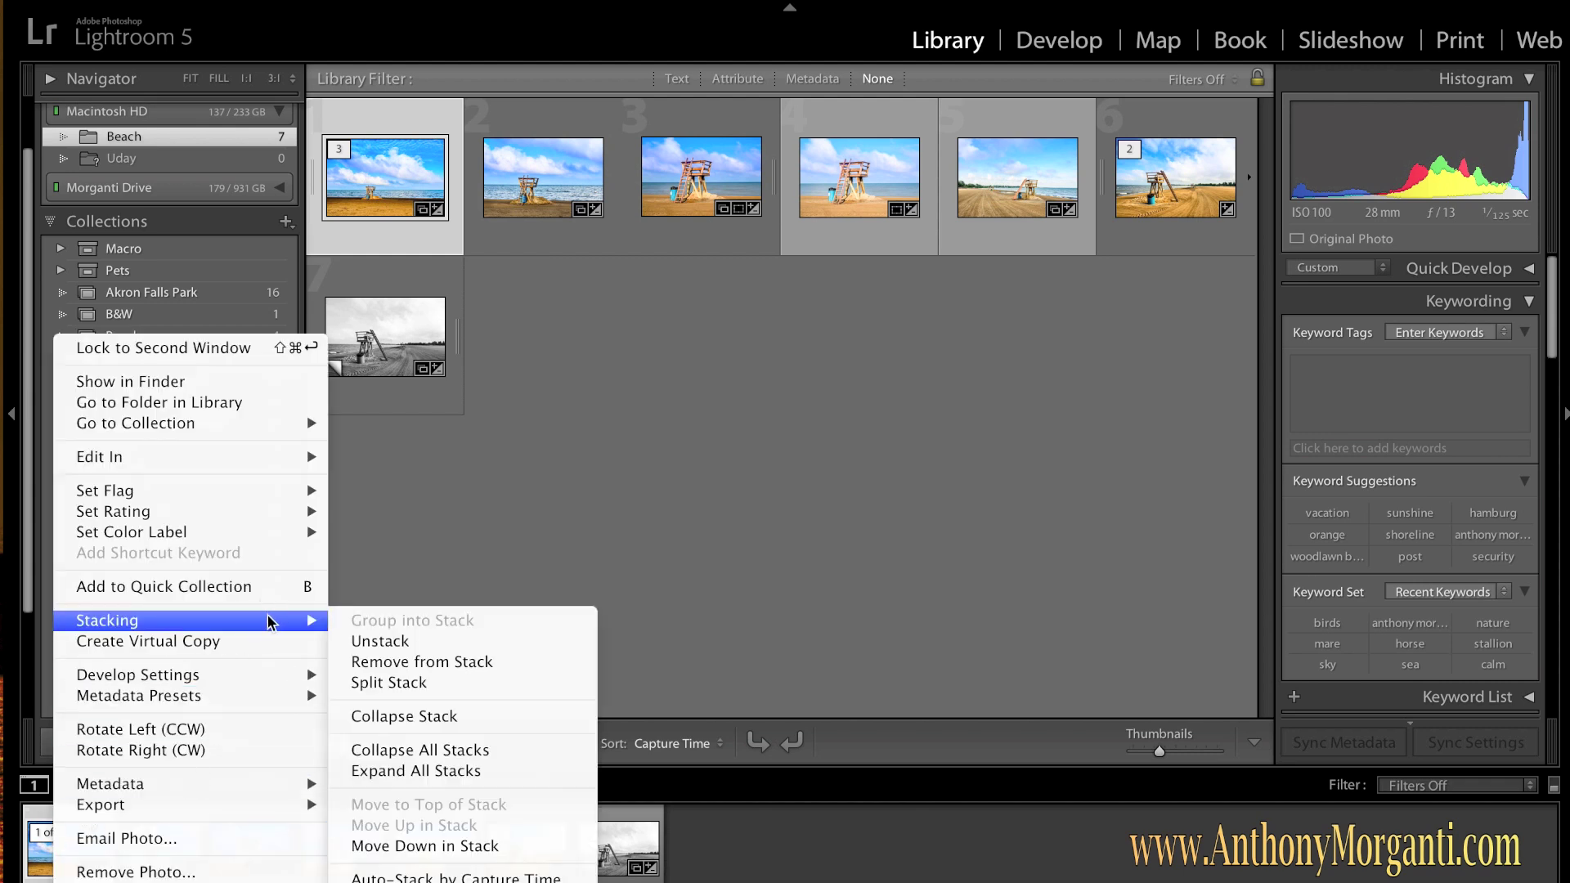
left_click(366, 643)
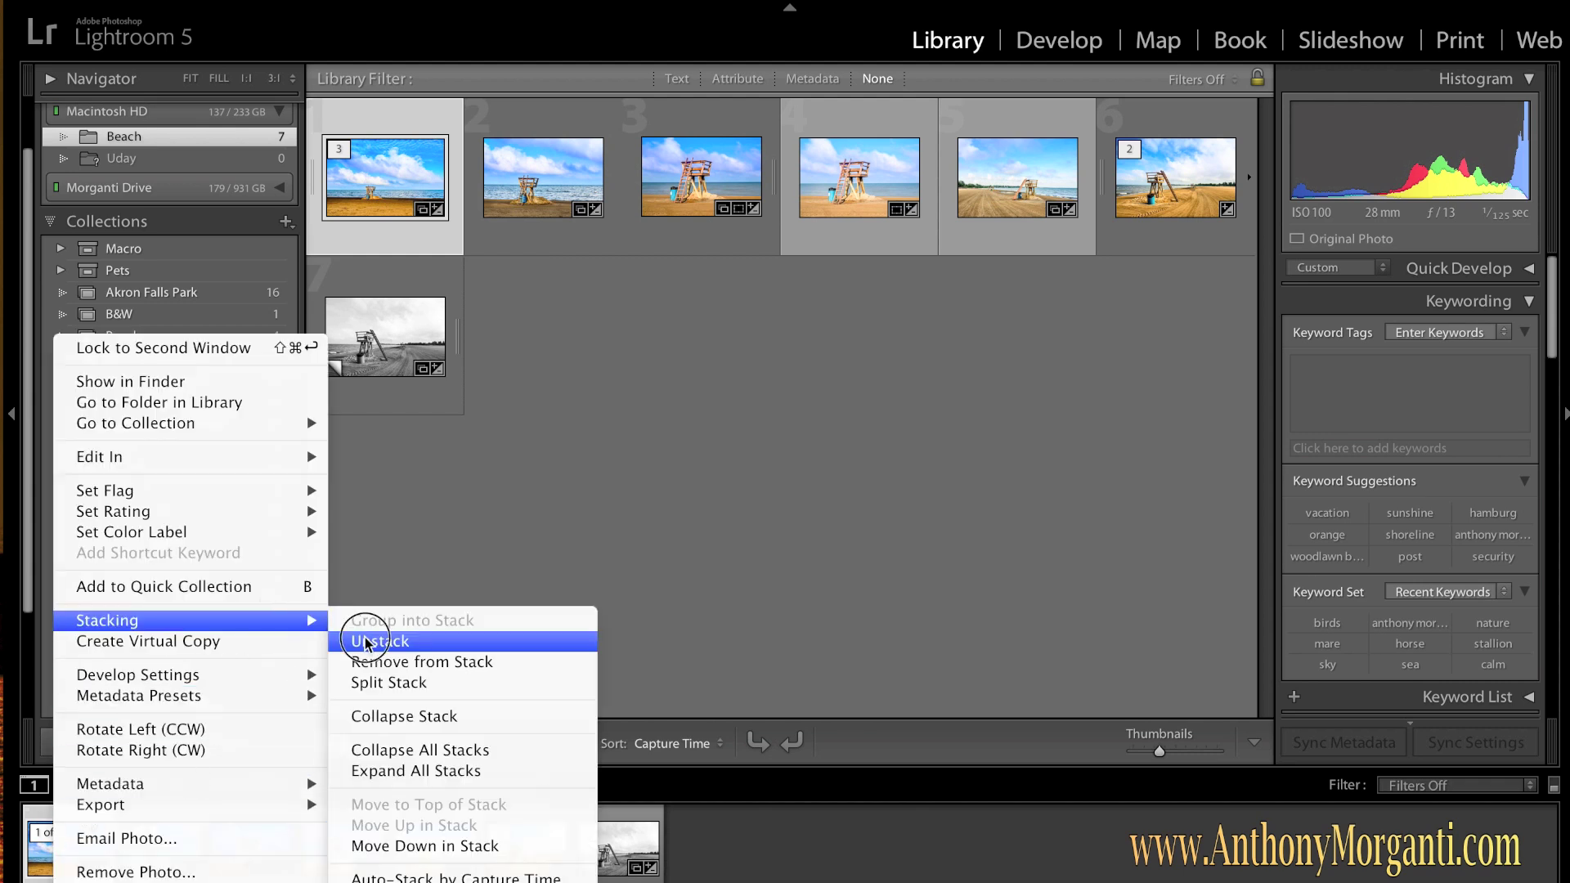